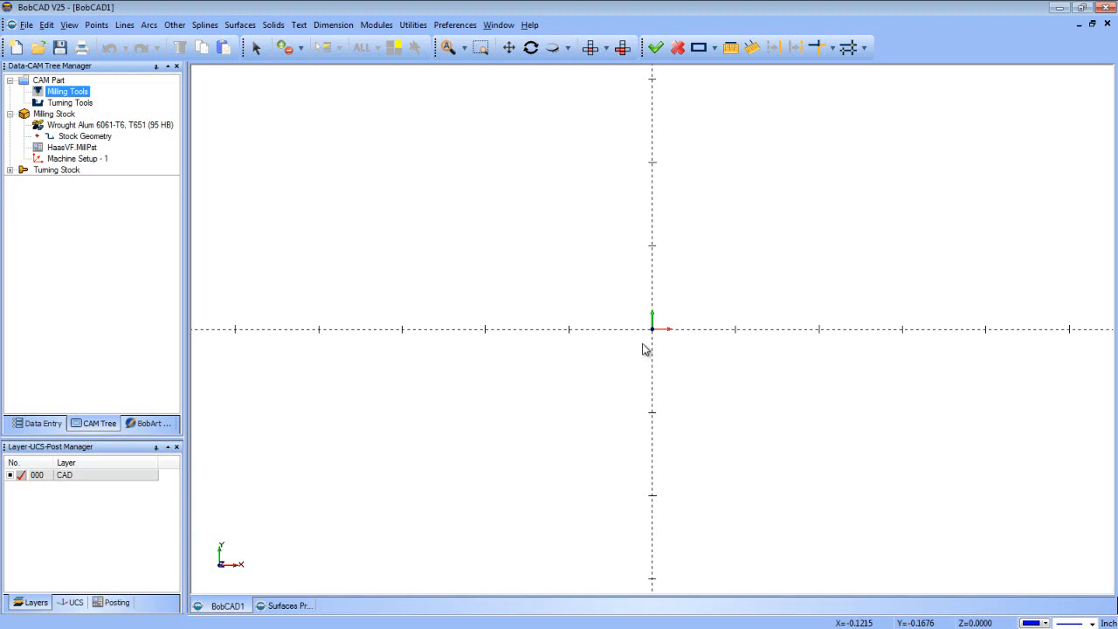
Launch Mill Simulation from the Modules menu for the surfaces project and orbit the machine.
click(289, 605)
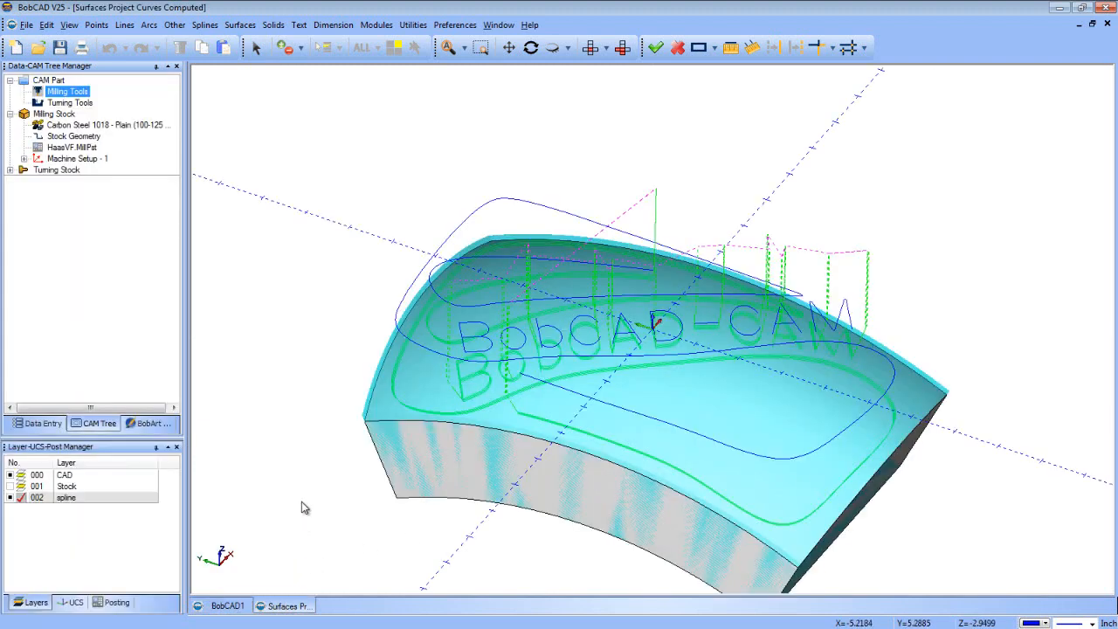
click(376, 24)
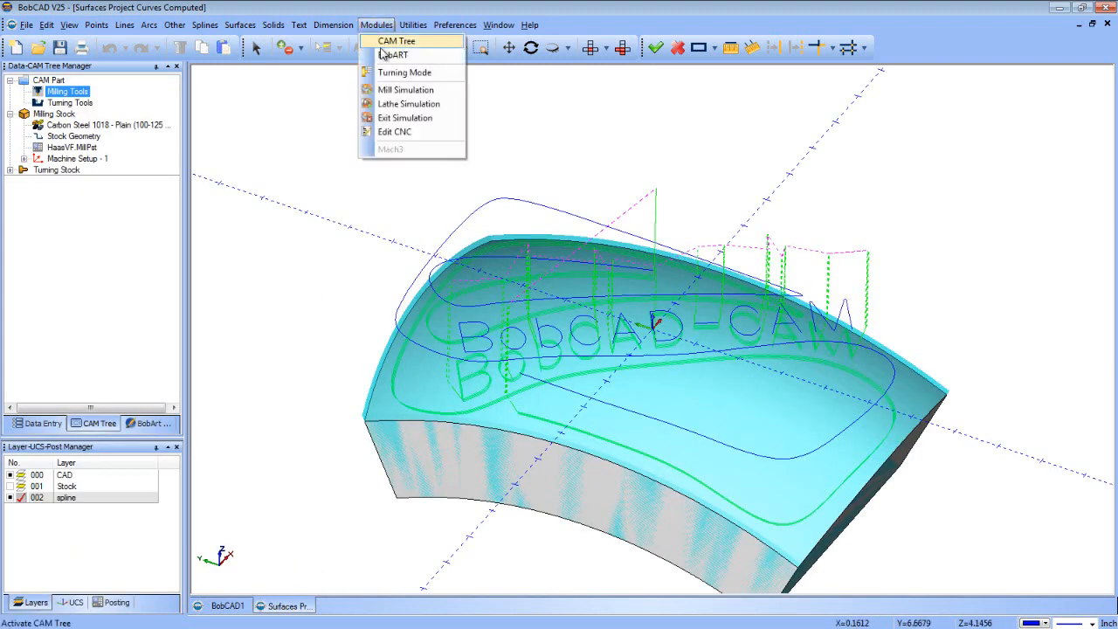
click(382, 90)
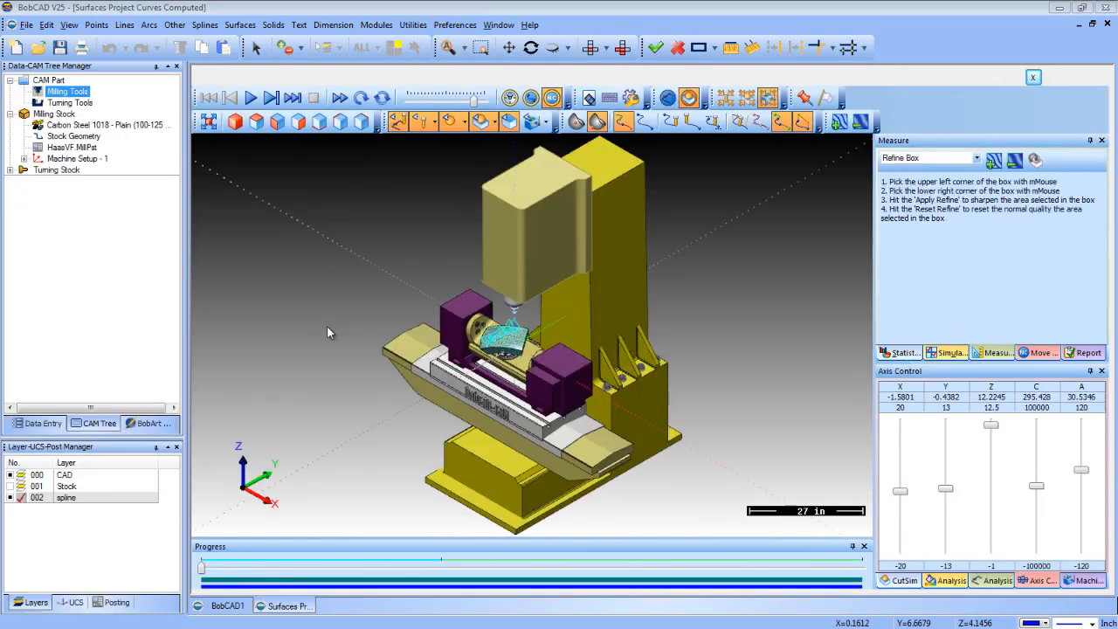
drag(503, 439, 498, 389)
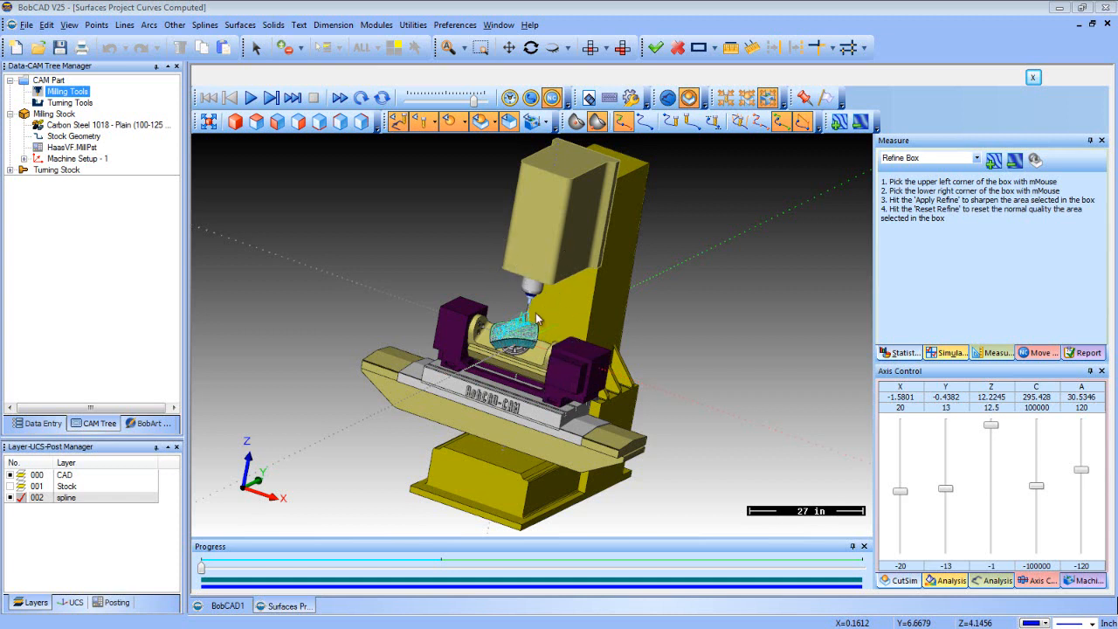
mouse_move(460, 326)
middle_down()
mouse_move(482, 339)
mouse_move(629, 307)
middle_up()
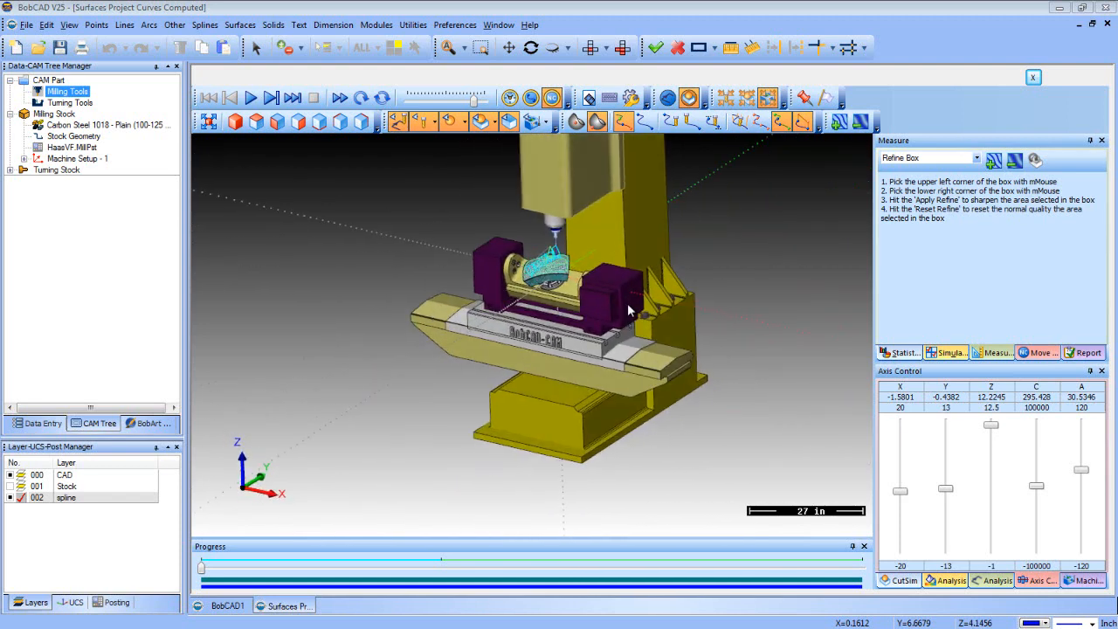
scroll(714, 193, up, 2)
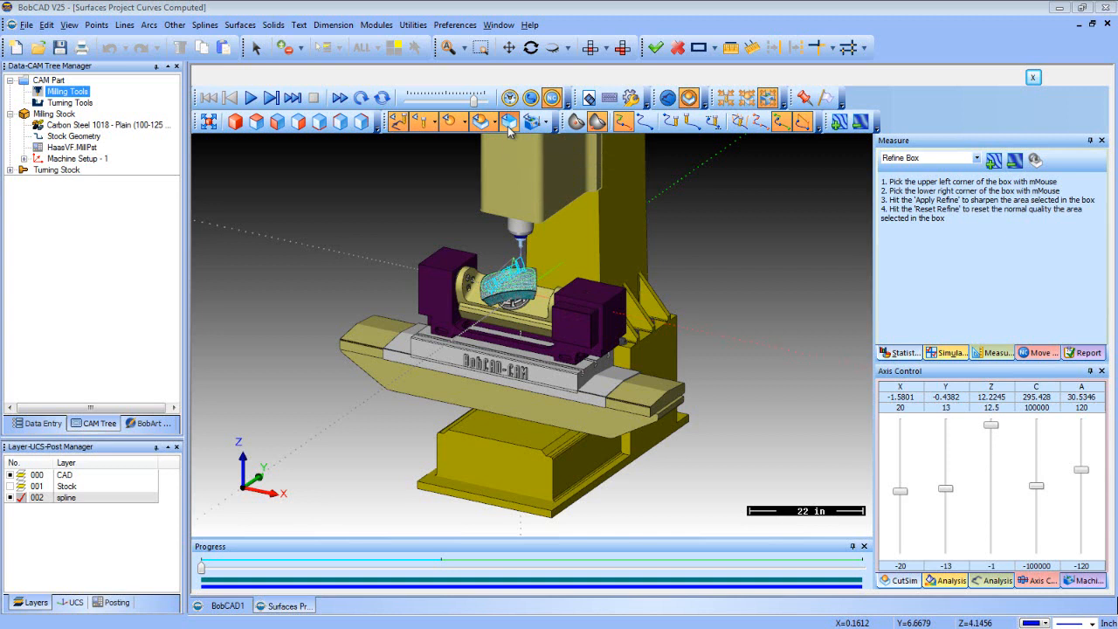
Hide the toolpath and display the finished machined part on the rotary fixture.
click(398, 122)
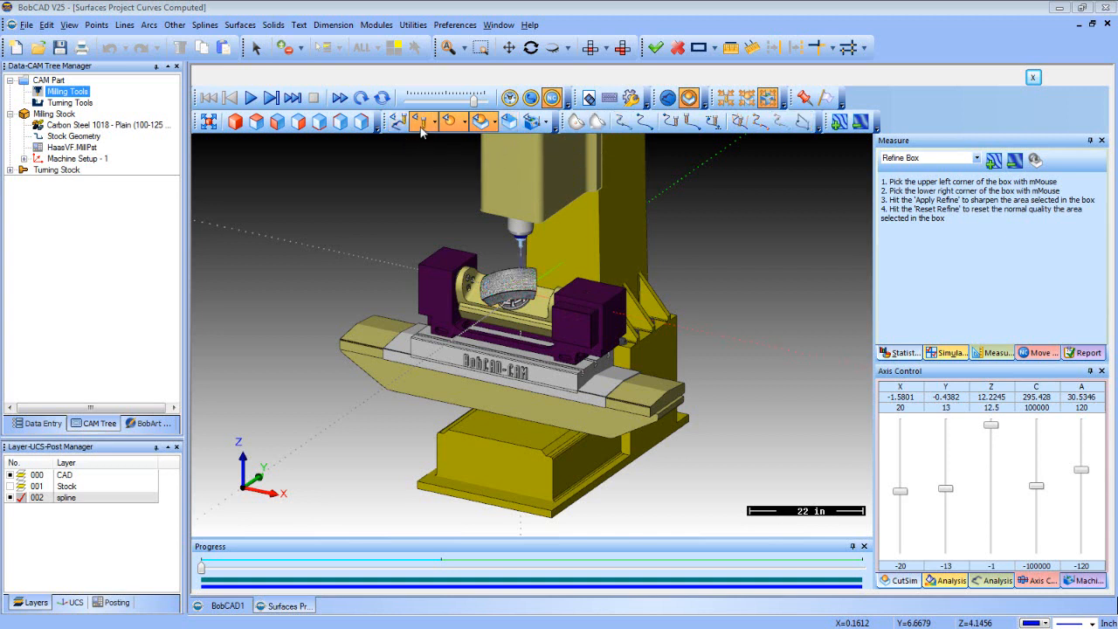
click(448, 123)
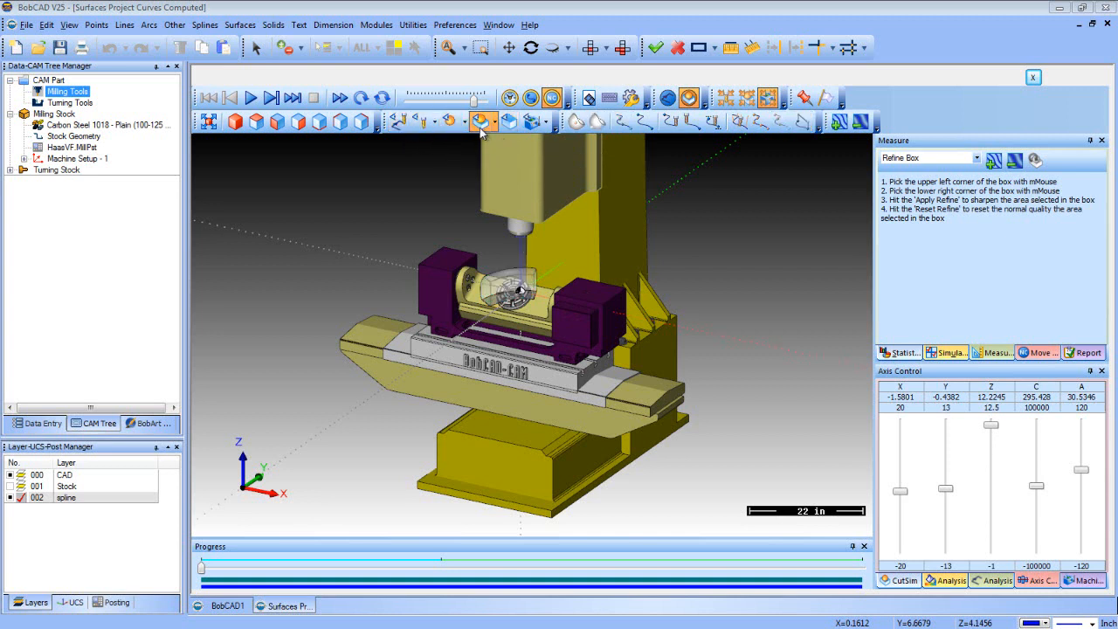
click(480, 123)
scroll(524, 230, up, 3)
scroll(553, 298, up, 3)
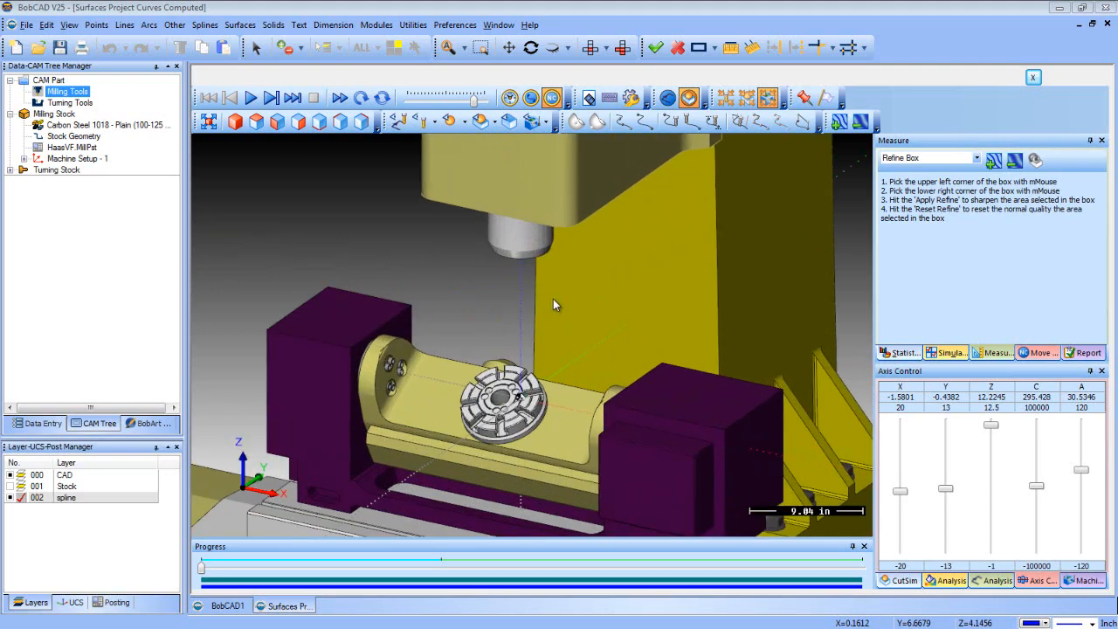
scroll(542, 286, up, 3)
middle_drag(552, 275, 550, 196)
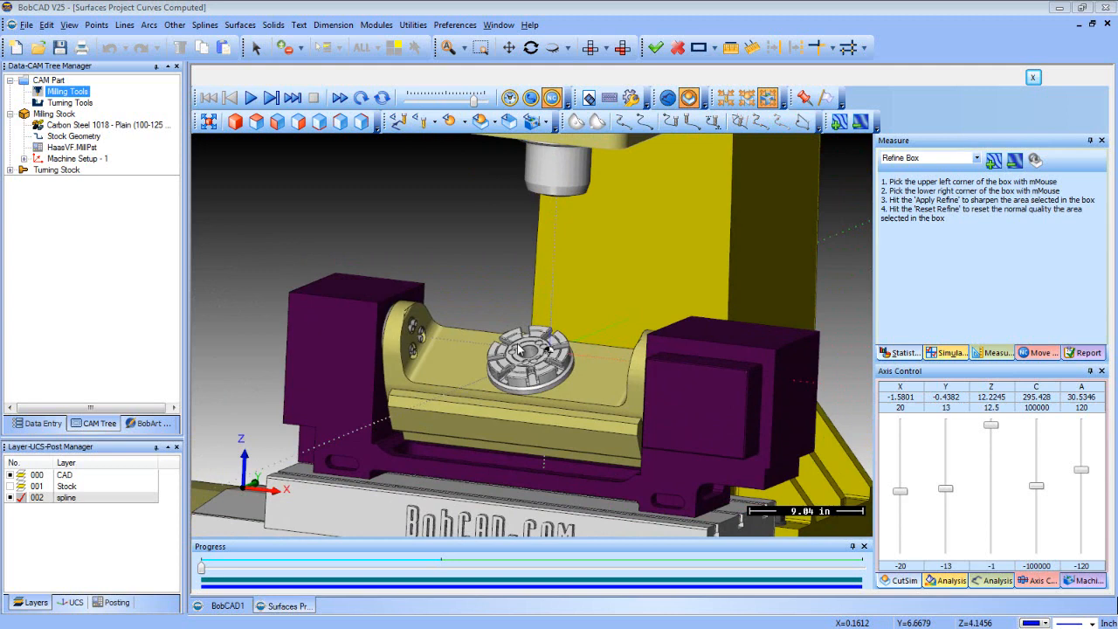
mouse_move(520, 349)
middle_down()
mouse_move(620, 402)
mouse_move(791, 460)
middle_up()
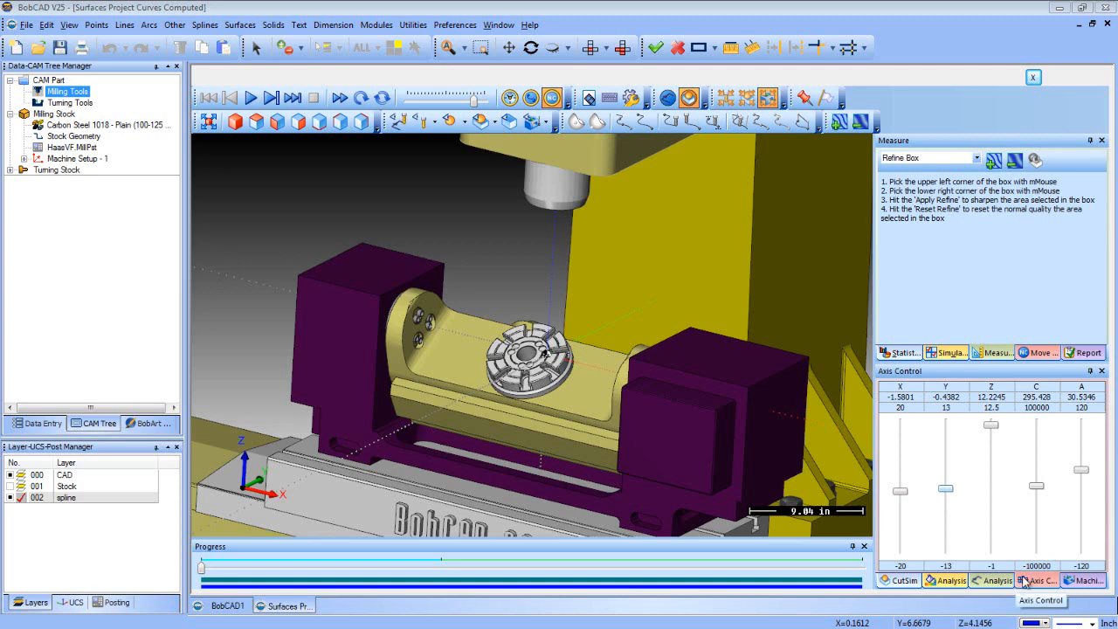
Reset every machine axis to zero via Axis Control's Set All to 0.
double_click(908, 493)
click(649, 376)
click(621, 394)
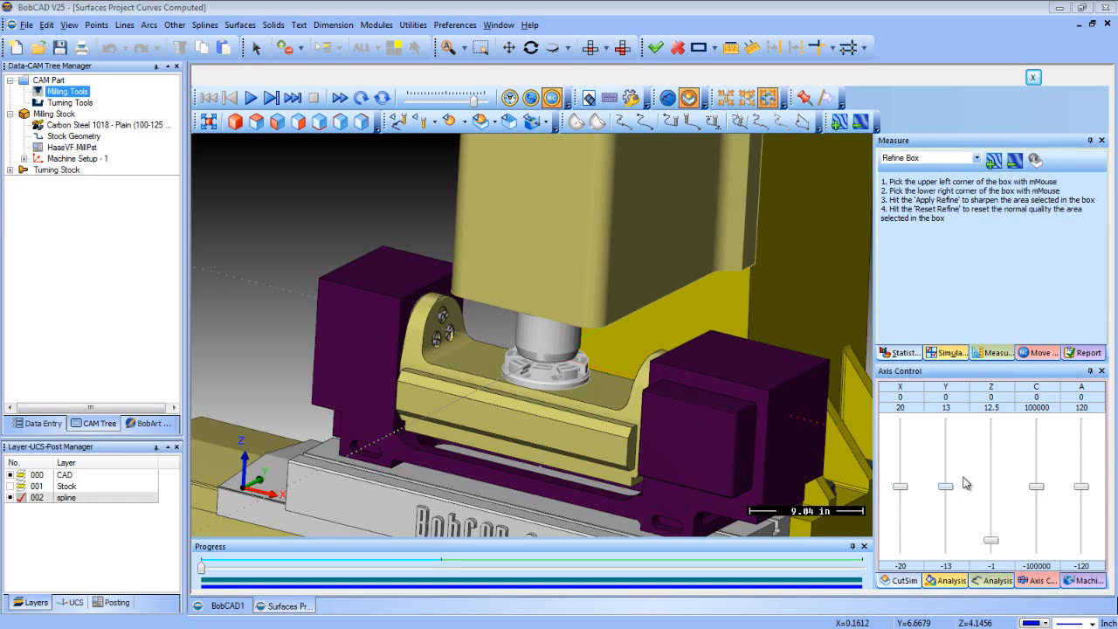
Jog the Z and Y axes, lowering the spindle onto the part and raising it back to Z 10.14.
drag(990, 540, 990, 423)
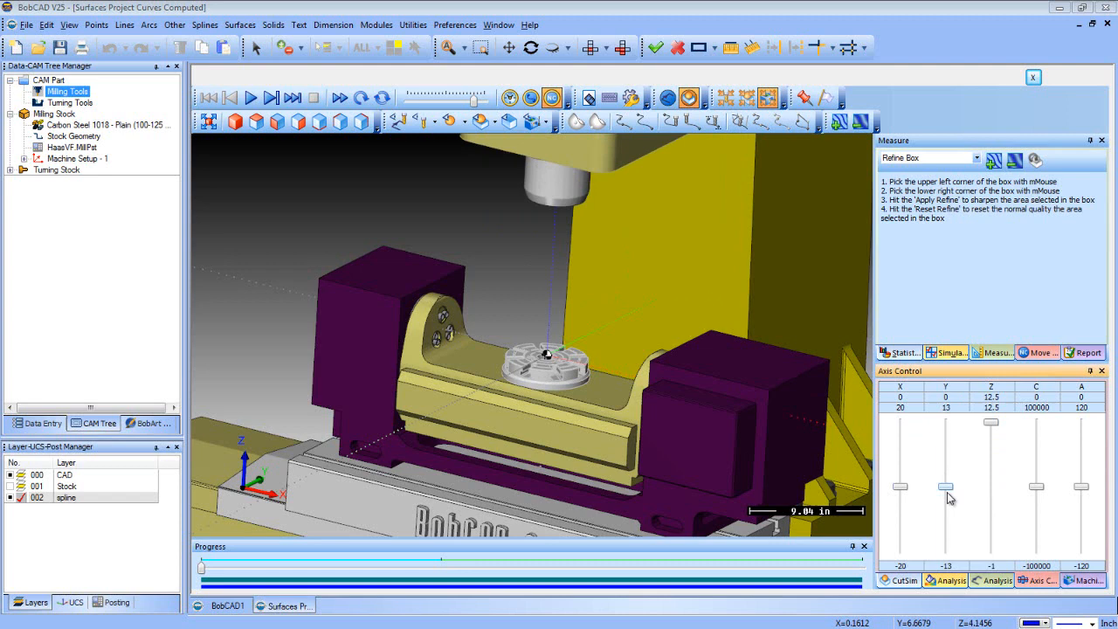
mouse_move(945, 486)
mouse_down()
mouse_move(945, 509)
mouse_move(945, 486)
mouse_up()
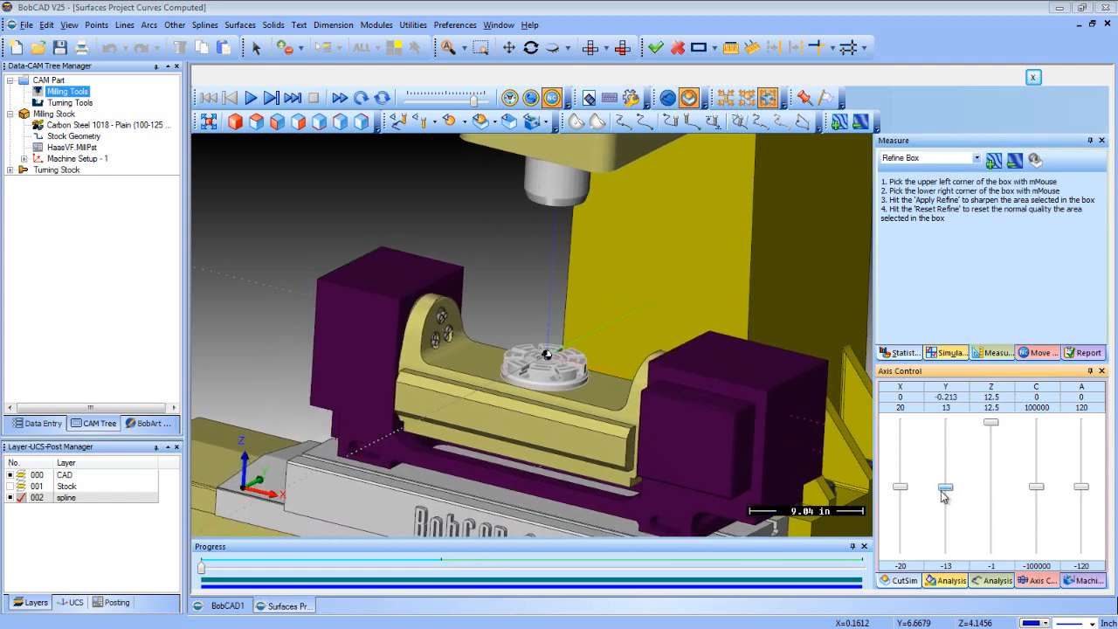
drag(990, 423, 990, 548)
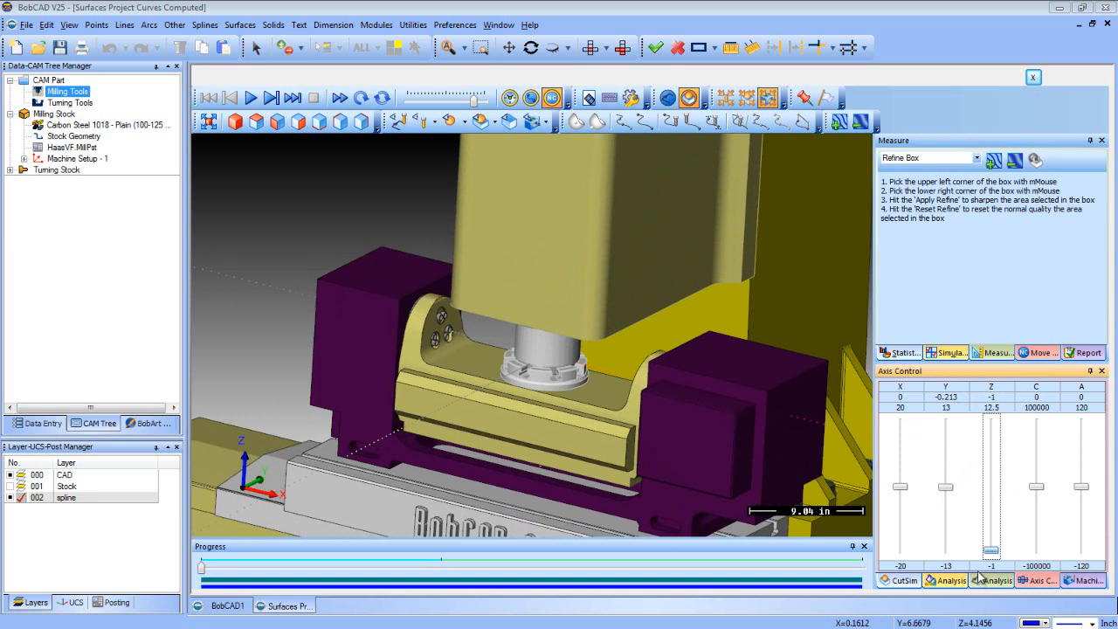
drag(990, 550, 990, 444)
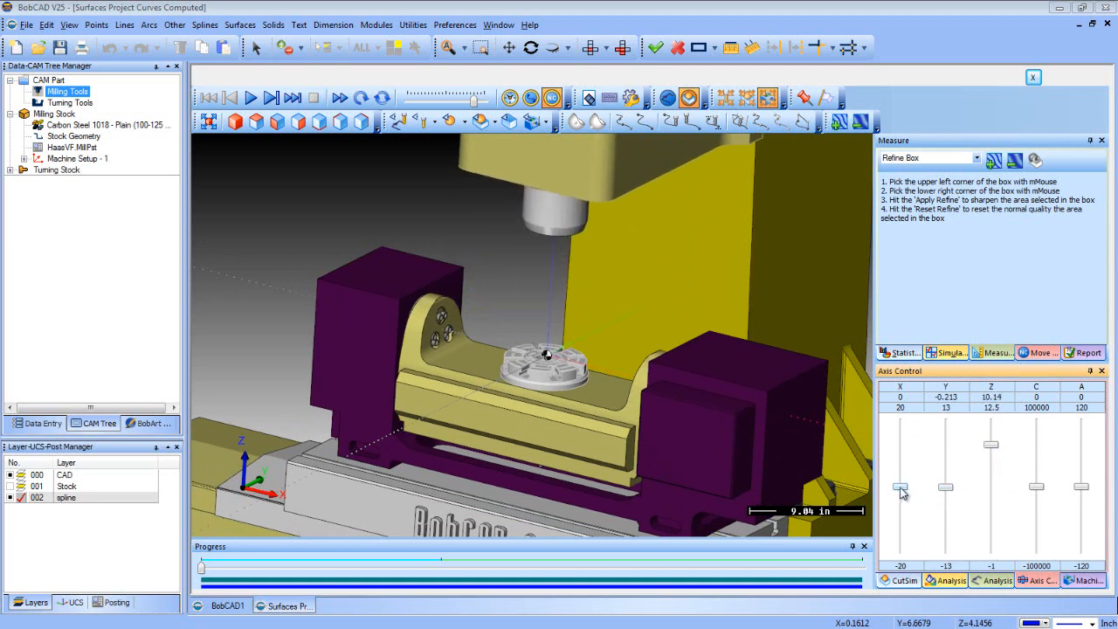
Slide the table along X and push the Y axis to its maximum travel.
mouse_move(900, 489)
mouse_down()
mouse_move(900, 425)
mouse_move(899, 522)
mouse_move(905, 494)
mouse_up()
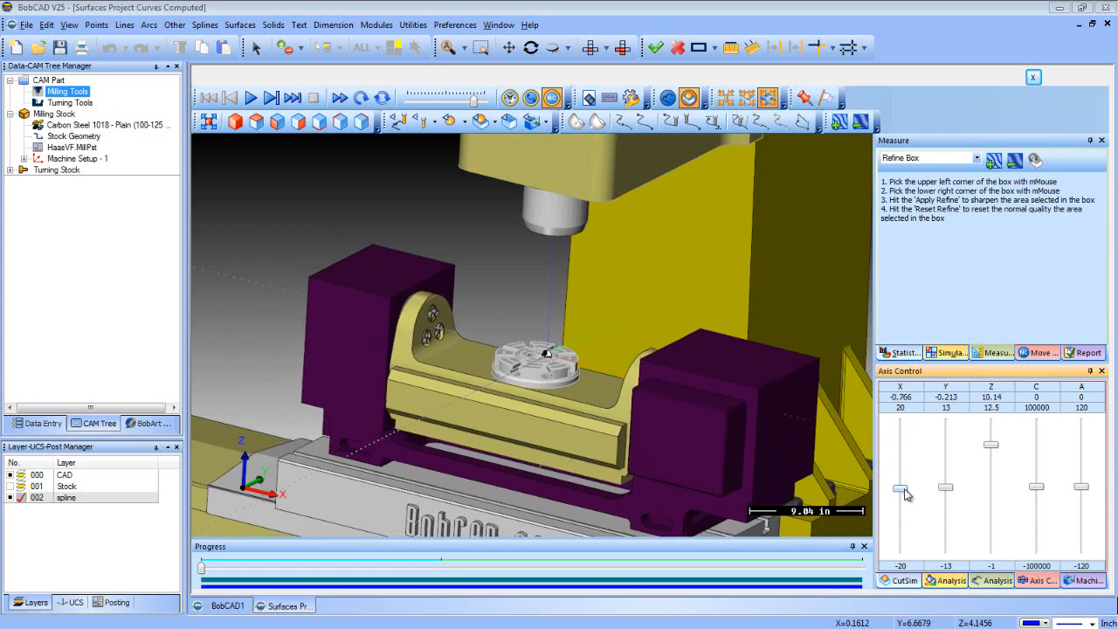
mouse_move(945, 487)
mouse_down()
mouse_move(947, 458)
mouse_move(946, 470)
mouse_up()
middle_drag(621, 430, 607, 450)
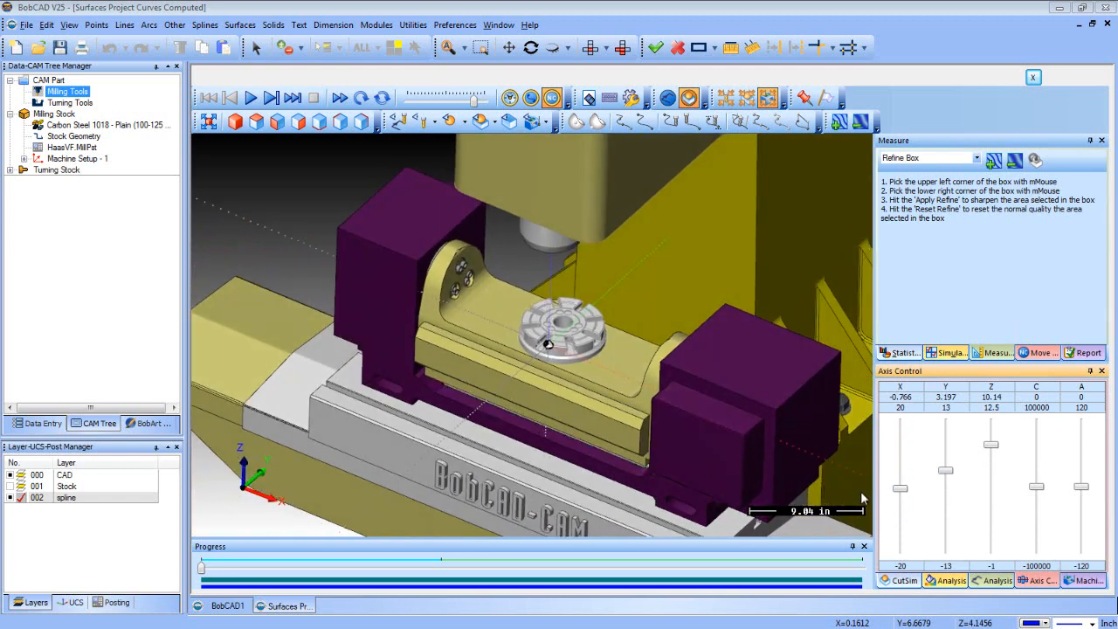
mouse_move(946, 472)
mouse_down()
mouse_move(954, 418)
mouse_move(947, 550)
mouse_move(945, 495)
mouse_up()
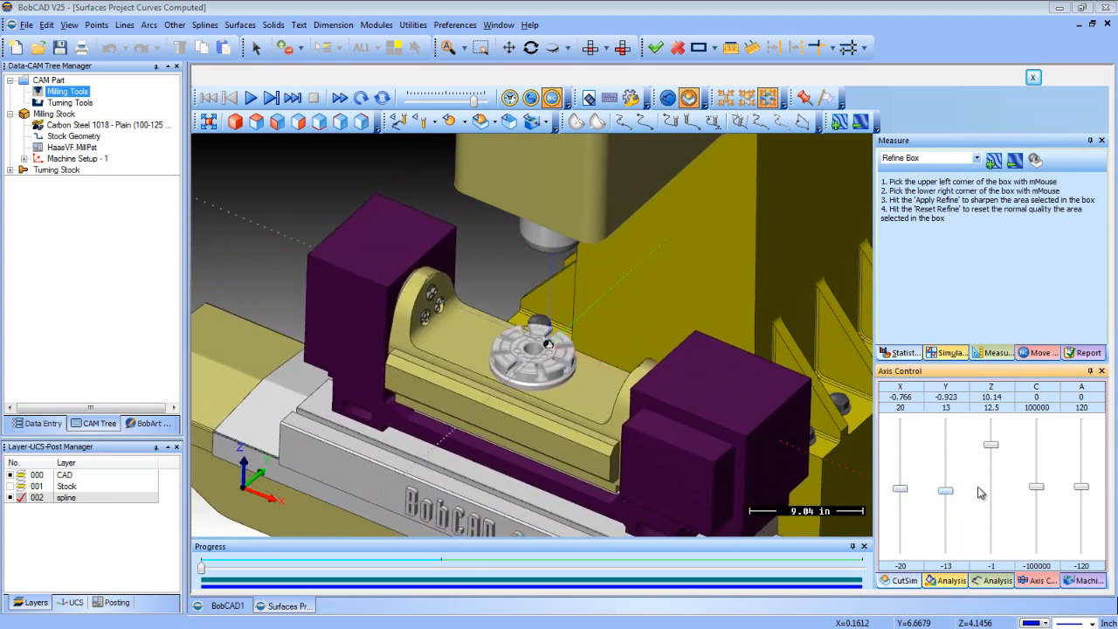
Spin the part on the C axis and tilt the trunnion on the A axis.
mouse_move(1038, 488)
mouse_down()
mouse_move(1037, 419)
mouse_move(1038, 553)
mouse_move(1037, 490)
mouse_up()
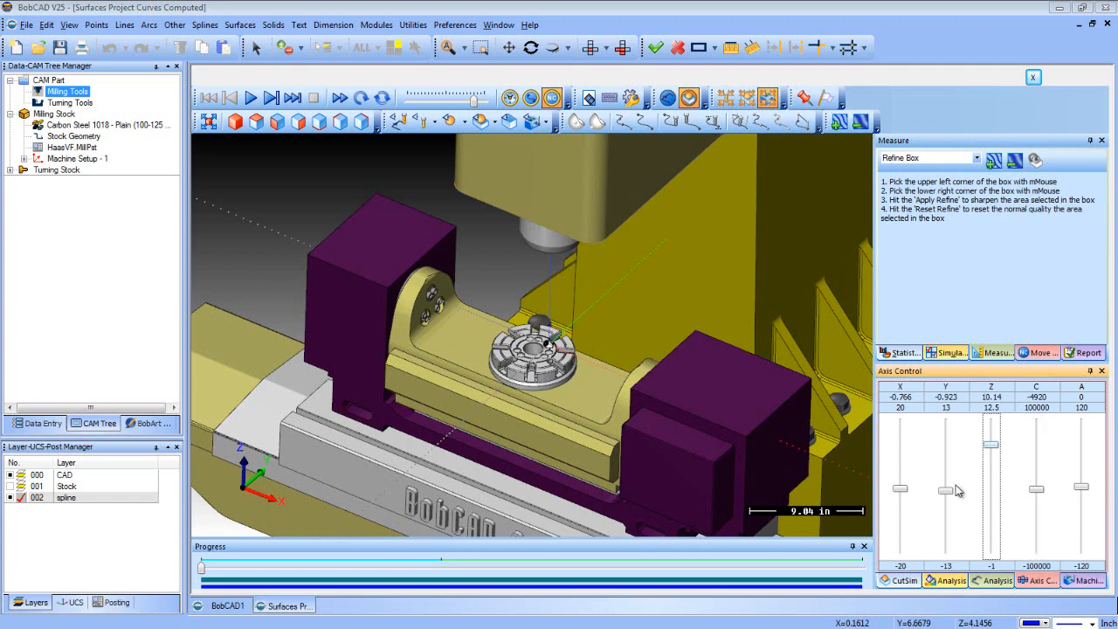
drag(1037, 496, 1038, 480)
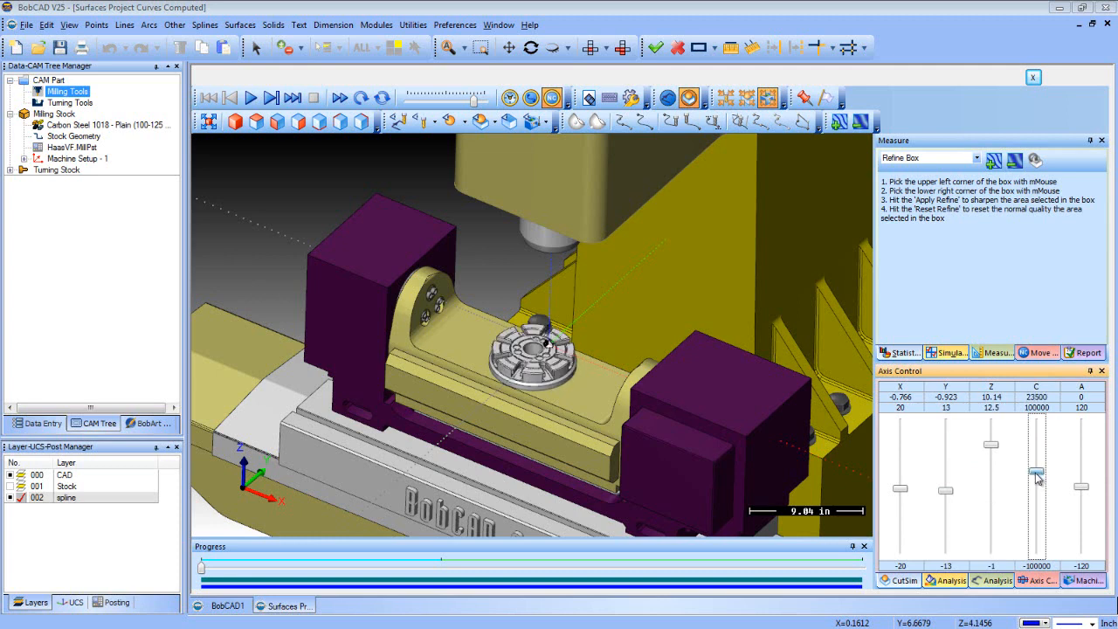
drag(1038, 474, 1038, 489)
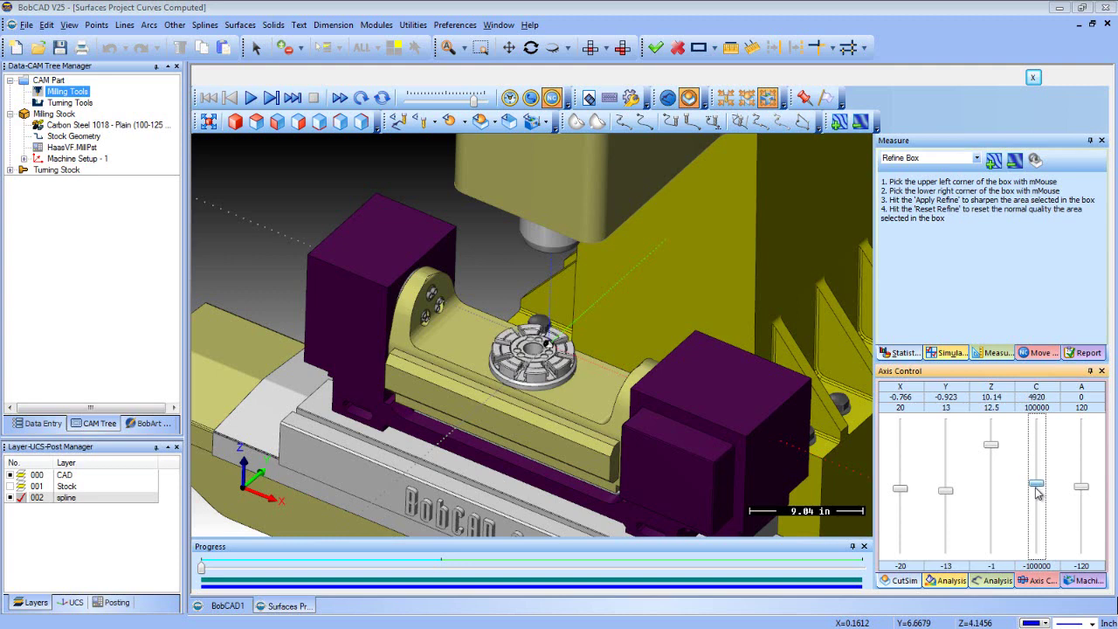
click(1081, 487)
mouse_move(1081, 487)
mouse_down()
mouse_move(1079, 530)
mouse_move(1083, 457)
mouse_move(1081, 492)
mouse_up()
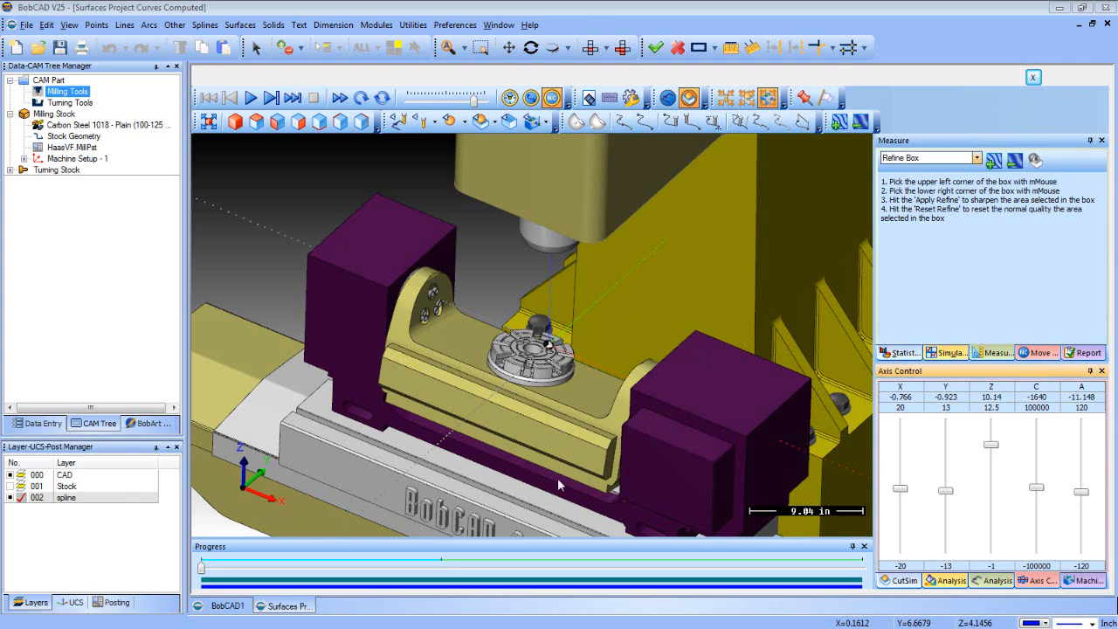
Leave the simulation and switch to the blank BobCAD1 drawing.
click(225, 605)
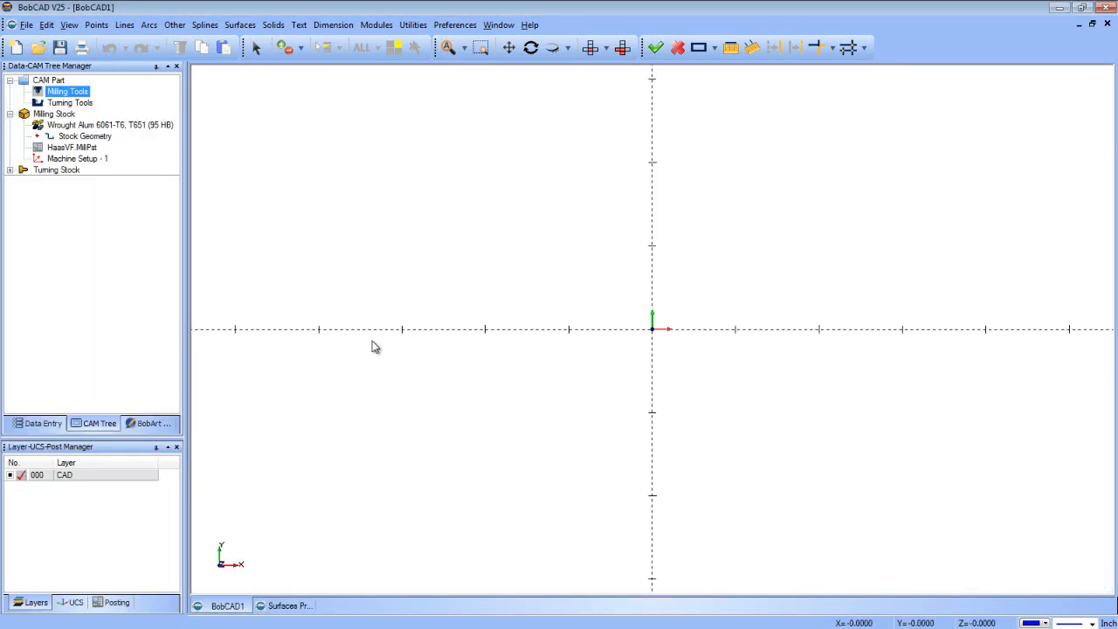
Bring up the default milling Current Settings from Milling Tools and keep the current machine make.
click(68, 92)
right_click(78, 94)
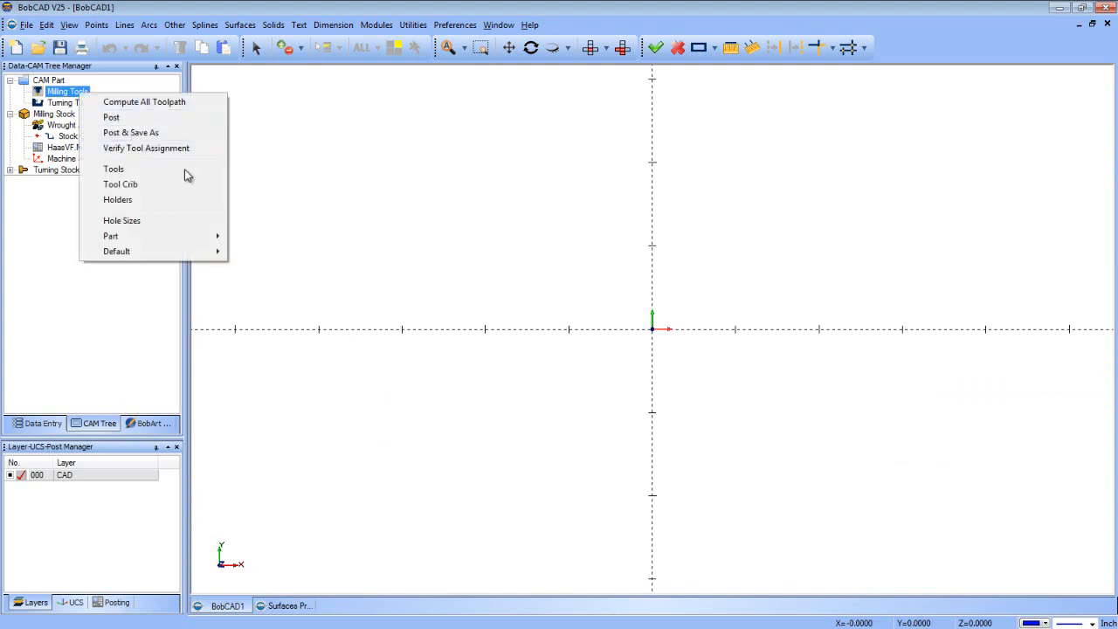
mouse_move(140, 252)
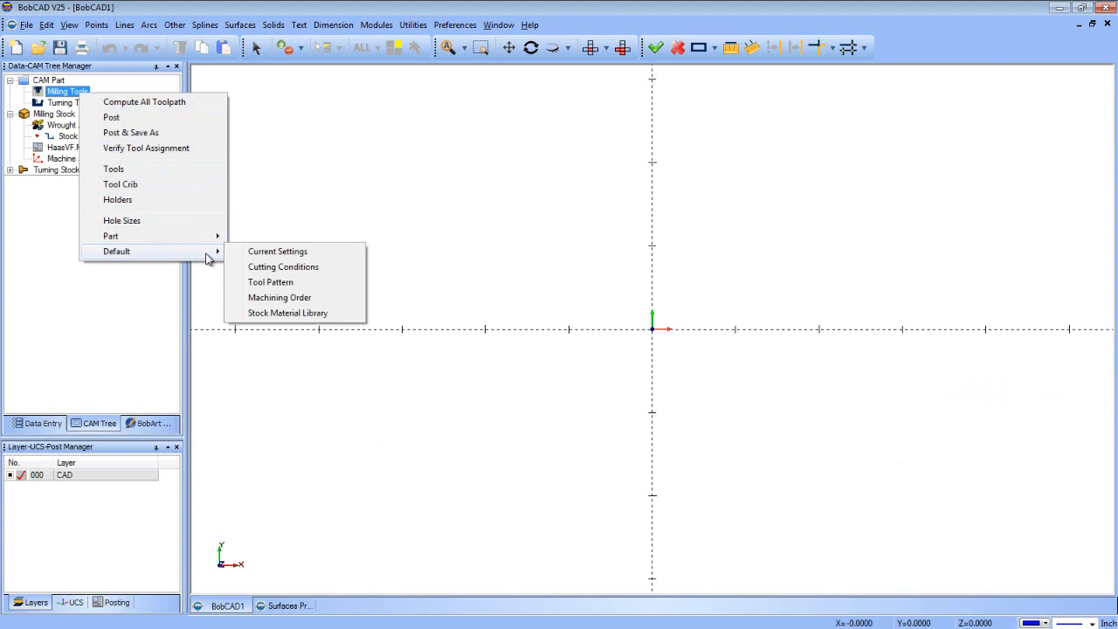
click(262, 252)
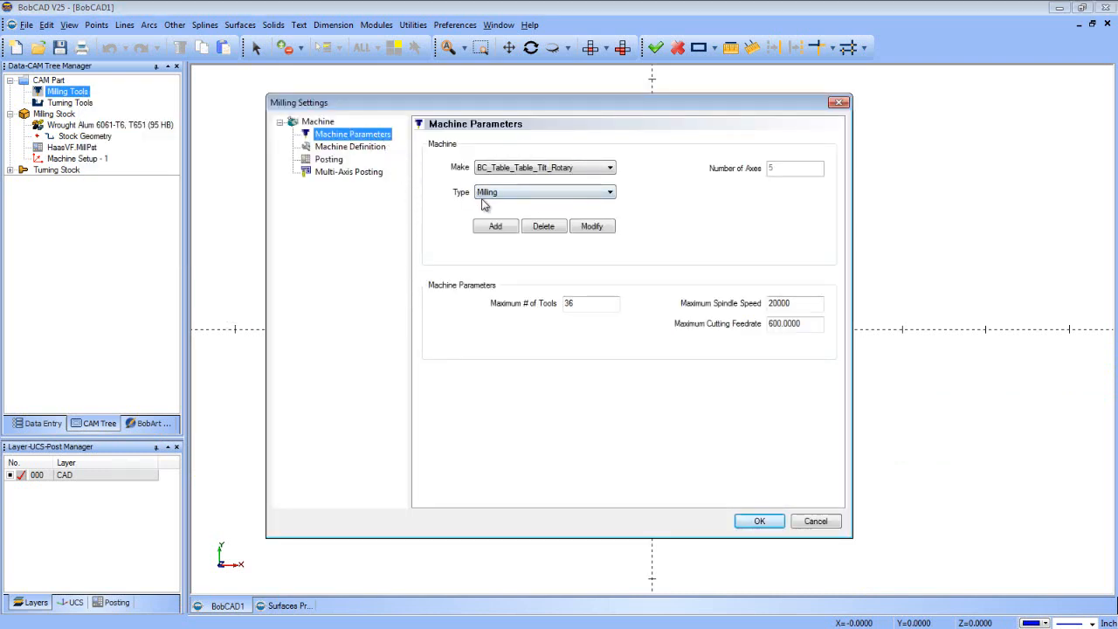
click(587, 170)
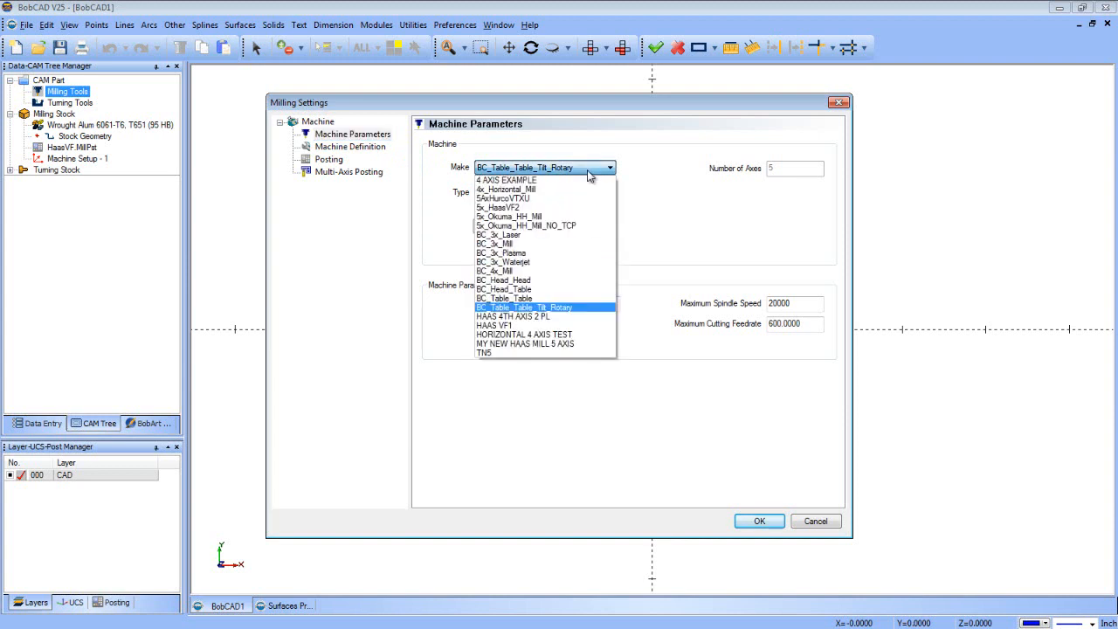
click(590, 171)
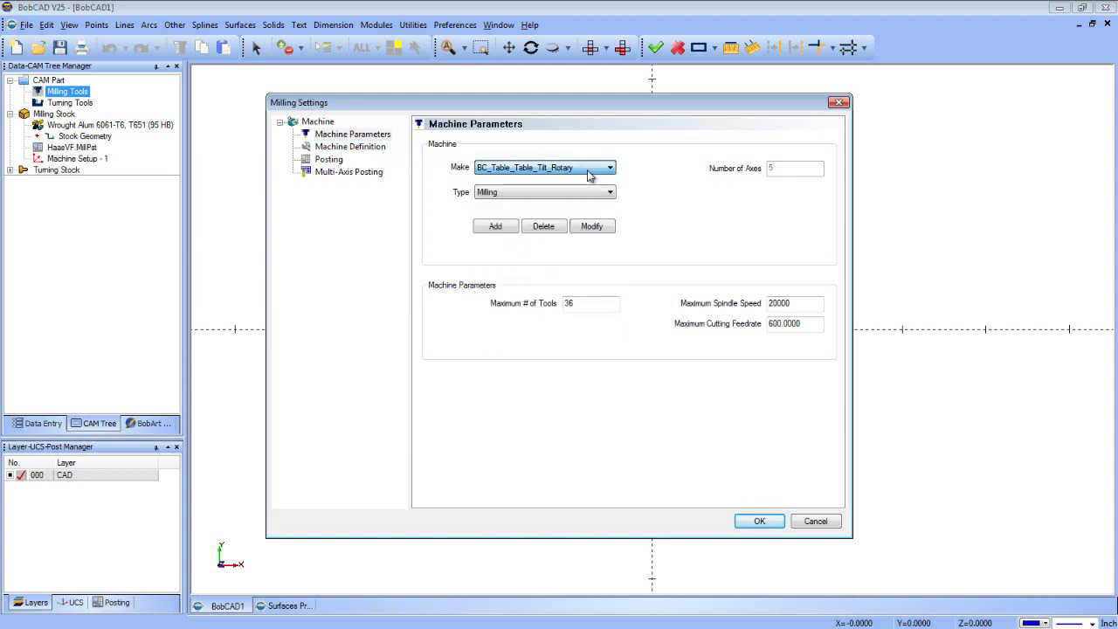
Add a machine named 5 AXIS BOBCAD MILL with the 5 Axis TableTable Machine configuration.
click(507, 232)
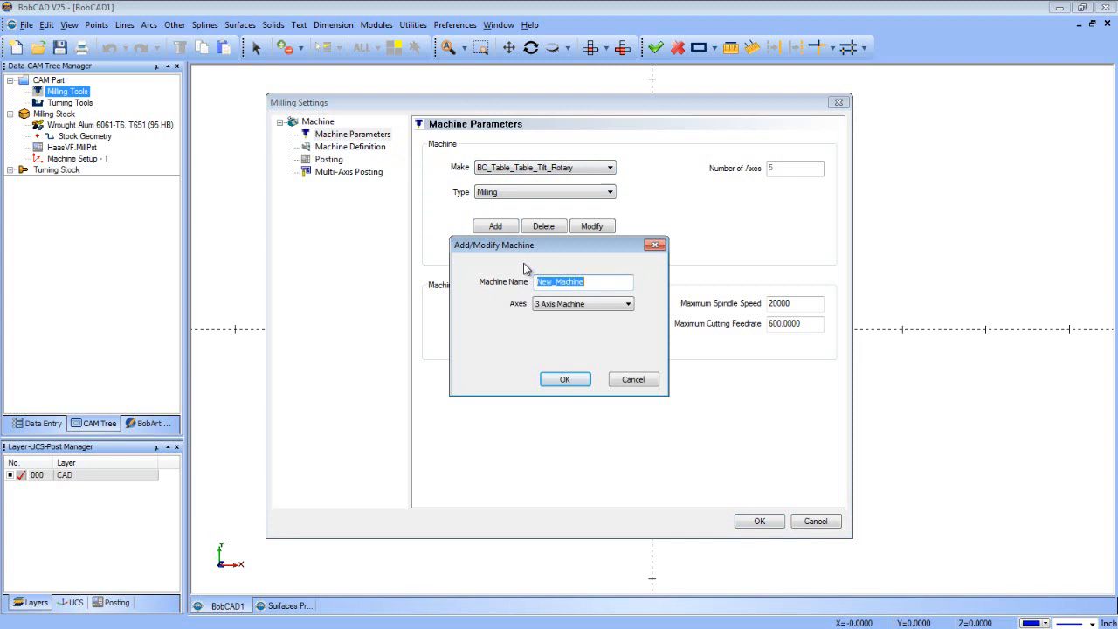
text(5 AXIS )
text(Bo)
key(BackSpace)
text(OB)
text(CAD MILL)
click(576, 304)
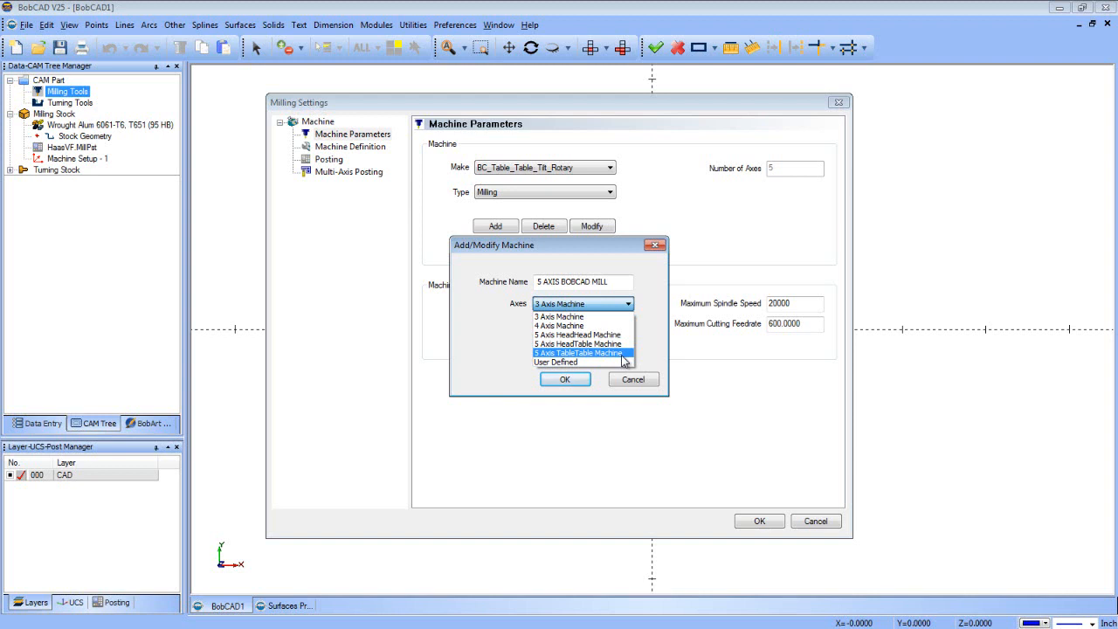
click(624, 353)
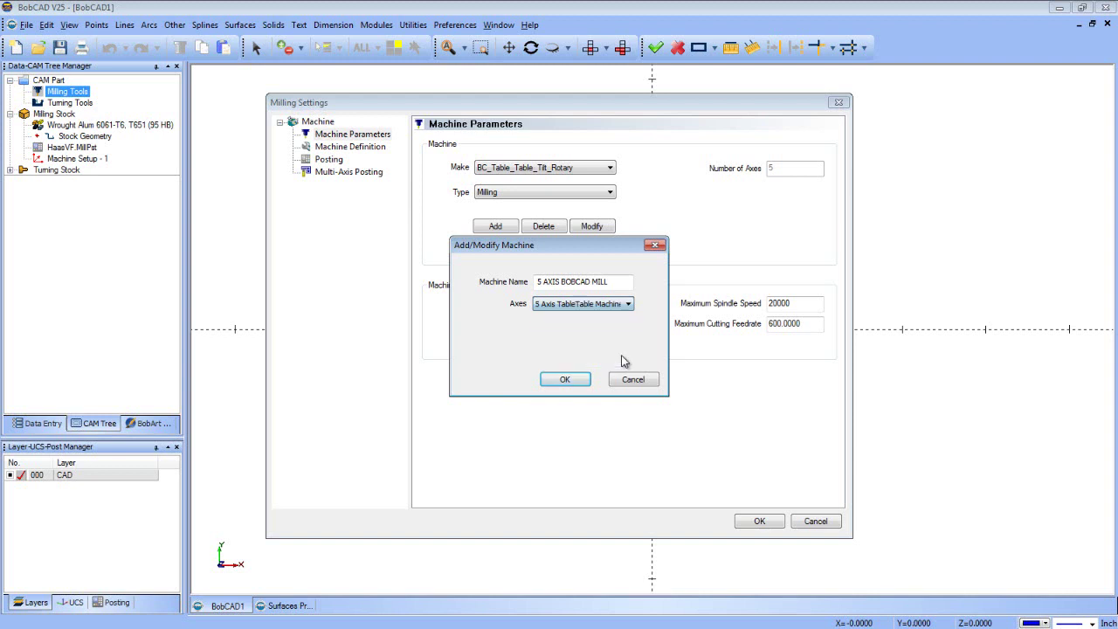
Create the machine with maximum spindle speed 10000 and maximum cutting feedrate 400.0.
click(564, 378)
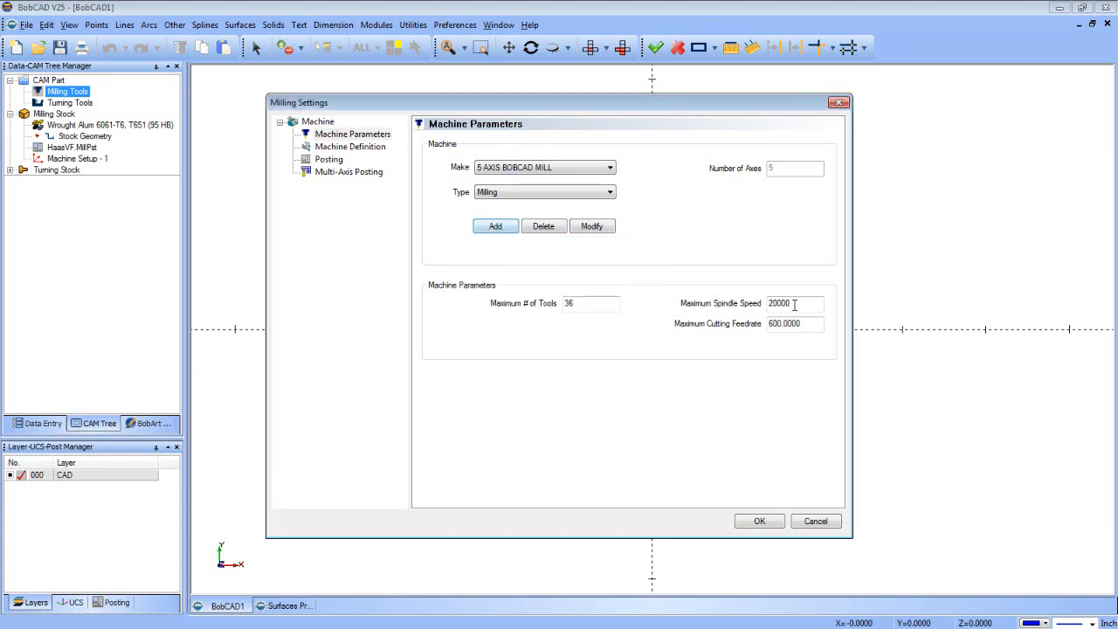
drag(794, 302, 746, 314)
text(10000)
drag(815, 330, 756, 334)
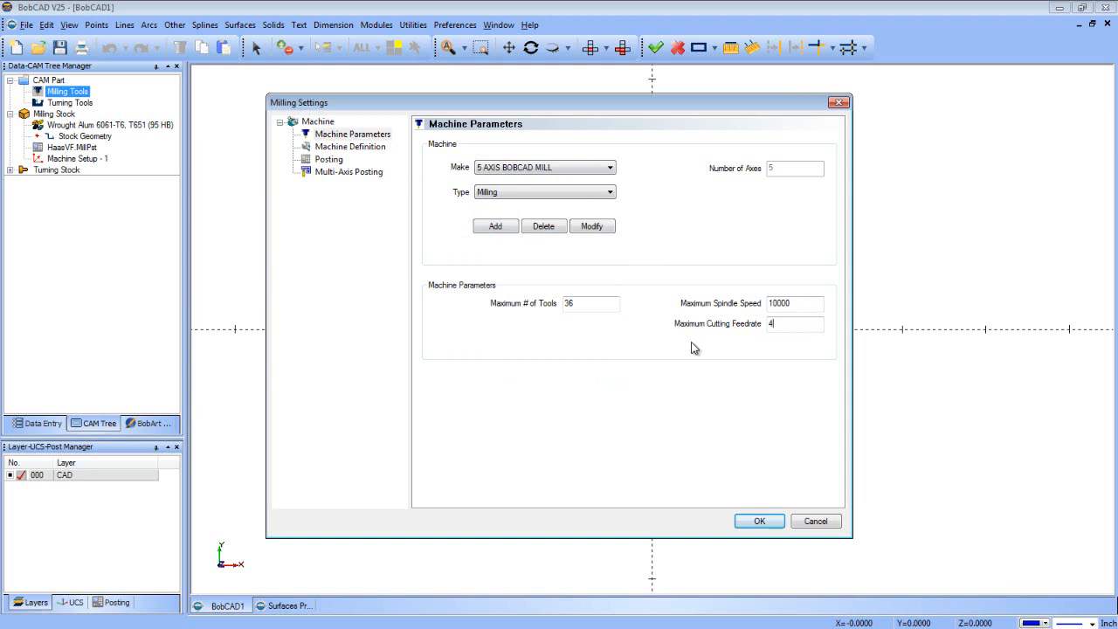
text(400.0)
click(600, 304)
Display the Machine Definition with its Y-X-A-C workpiece chain and Z-holder-tool chain.
click(349, 147)
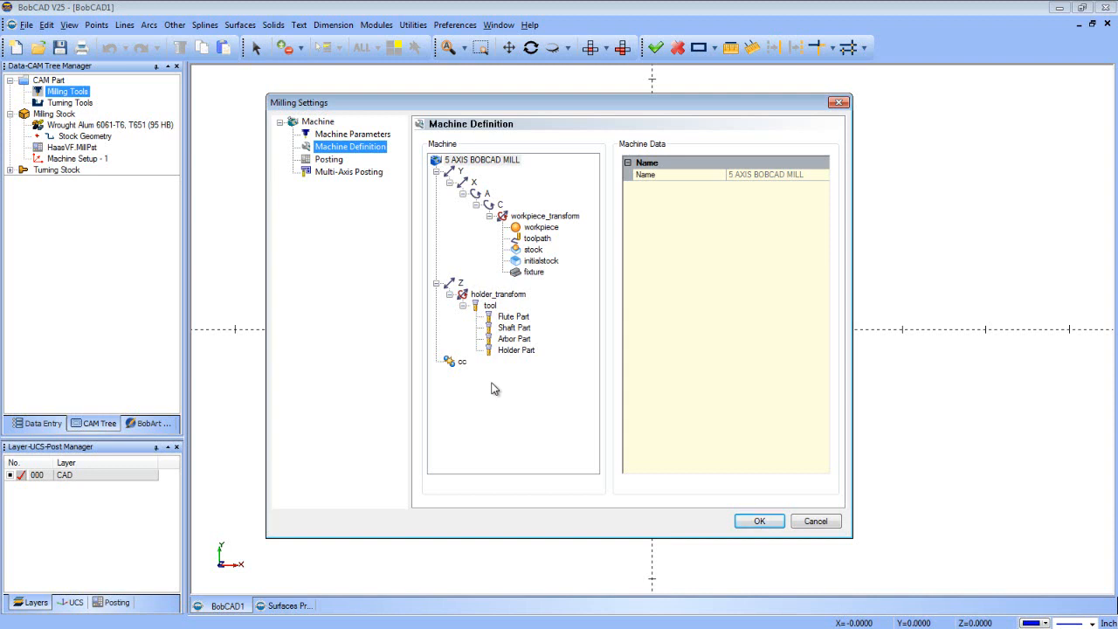
Set the Y axis travel limits to -13 minimum and 13 maximum.
click(460, 171)
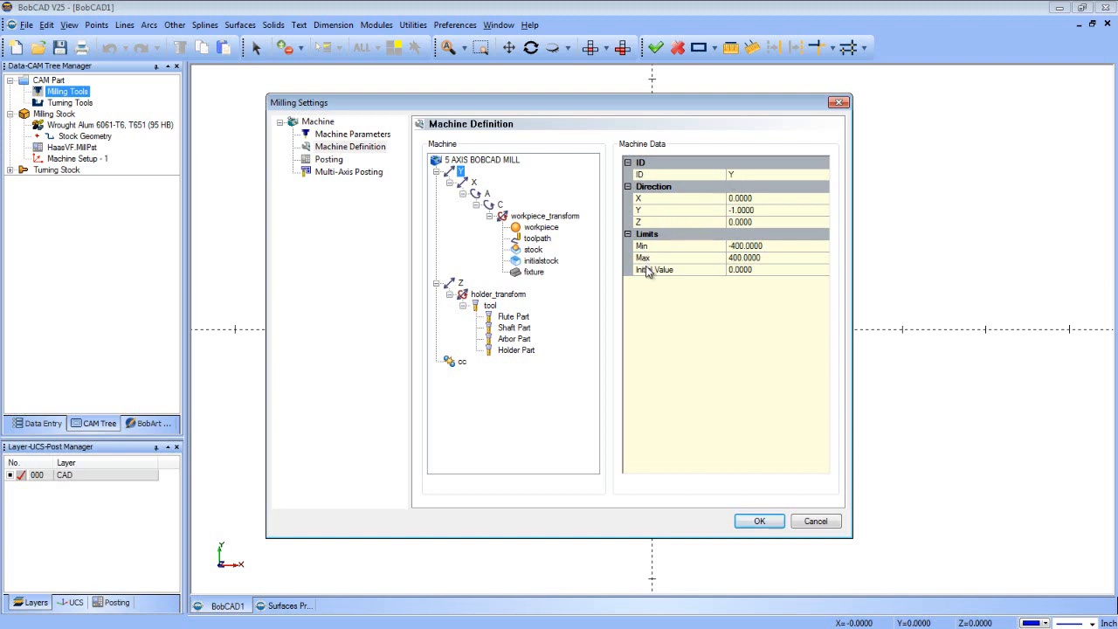
click(774, 244)
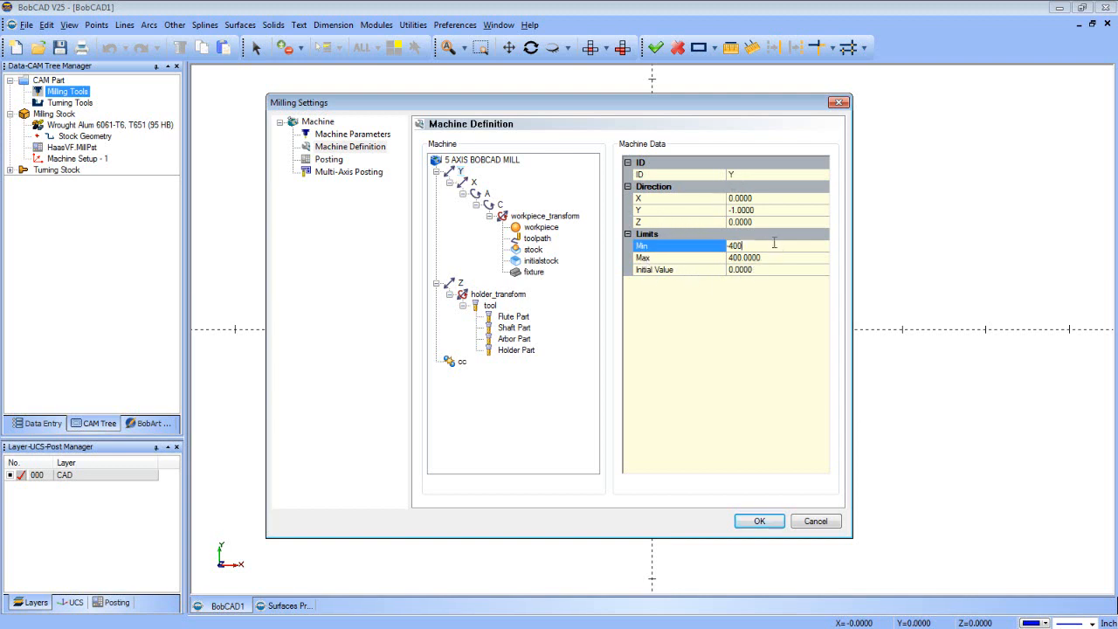
double_click(773, 244)
text(-13)
double_click(737, 258)
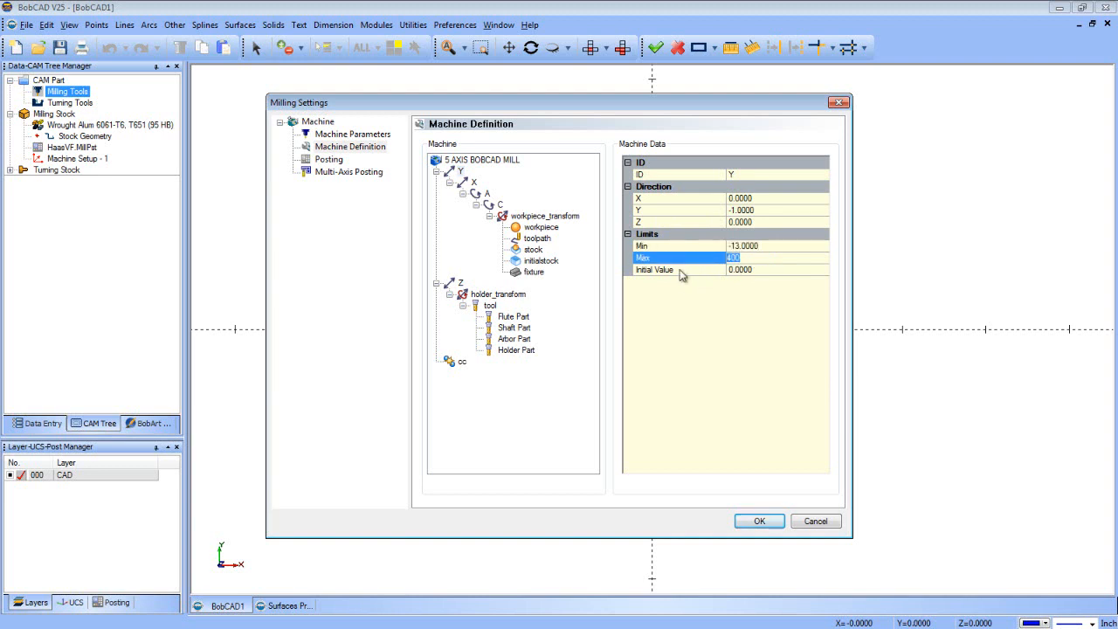
text(13)
key(Return)
Enter X axis Limits Min -20 and Max 20 in the Machine Data grid.
click(474, 181)
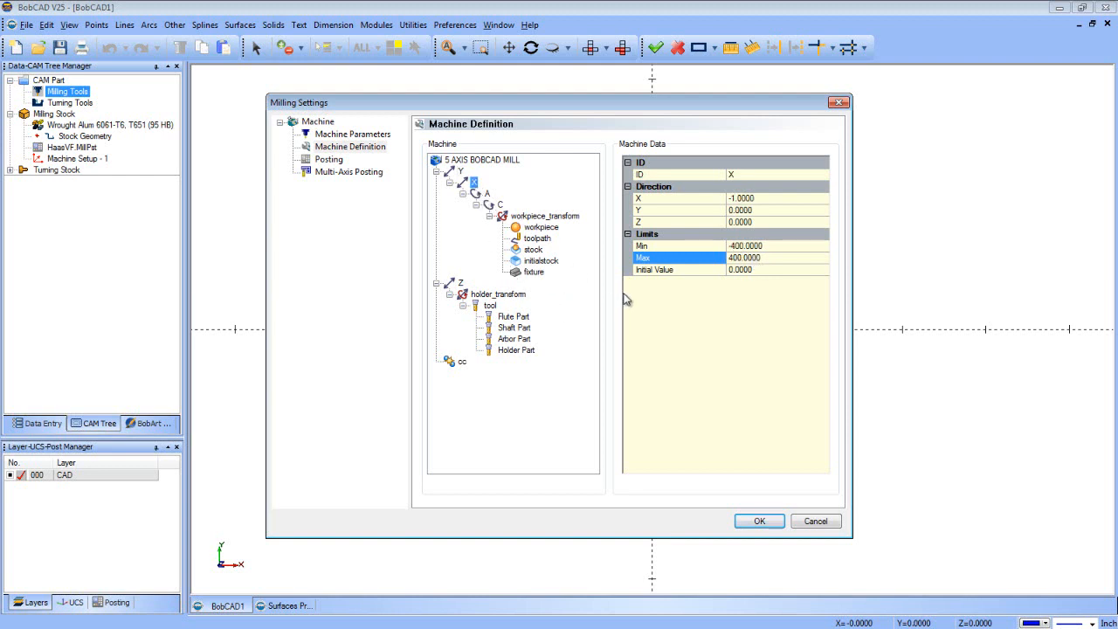
double_click(780, 245)
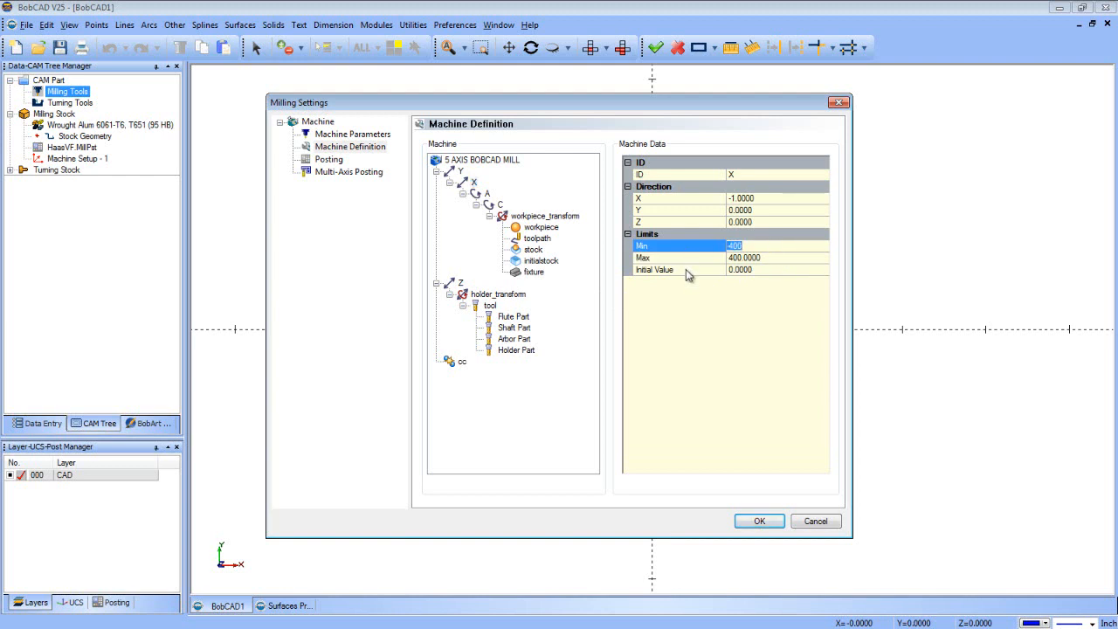
text(-20)
key(Tab)
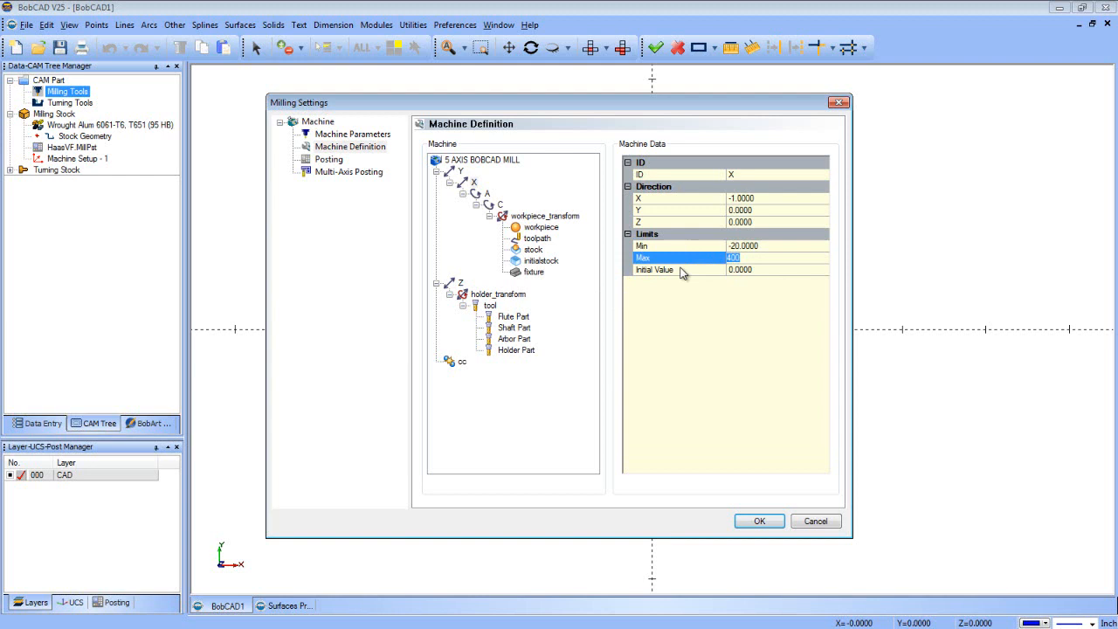
text(20)
key(Tab)
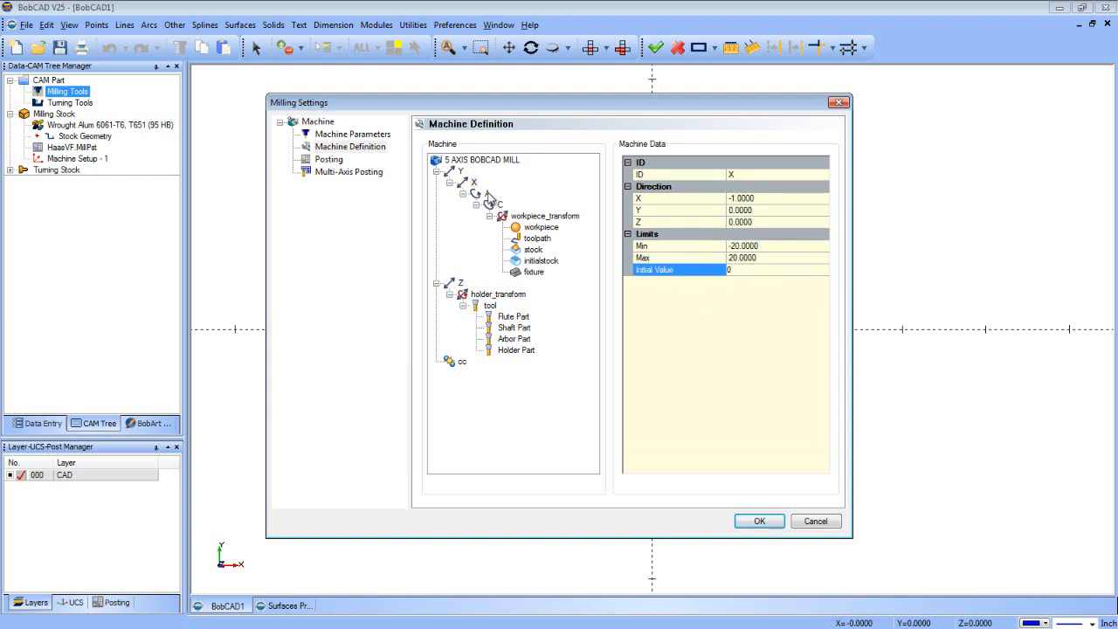
Enter A axis limits of -100000 to 100000 in the Machine Data grid.
click(488, 193)
text(180.0000)
click(745, 305)
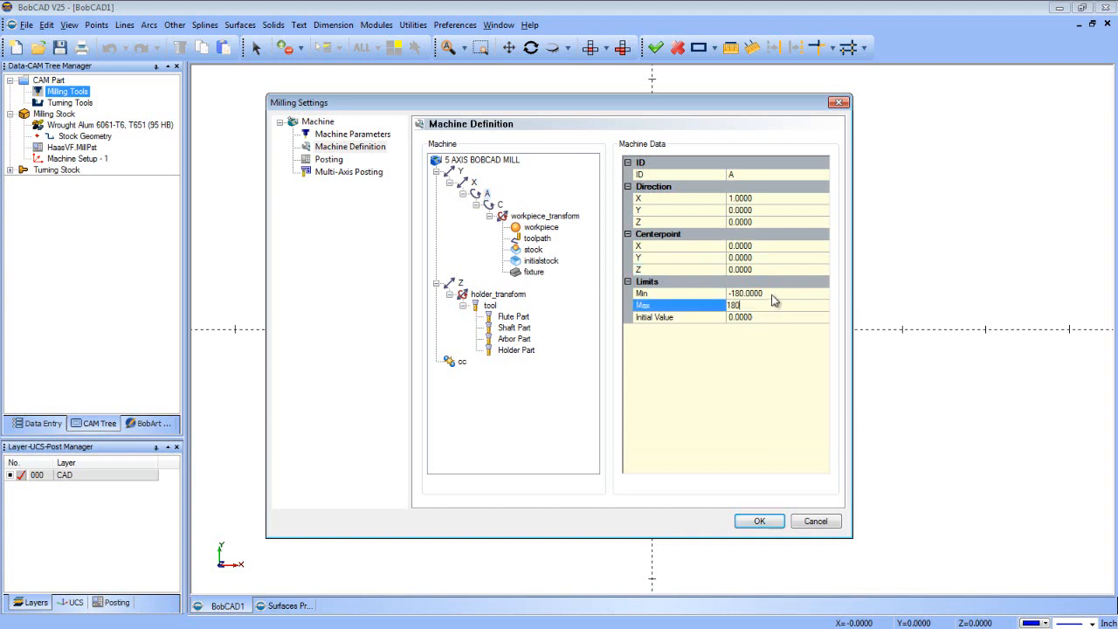
click(770, 295)
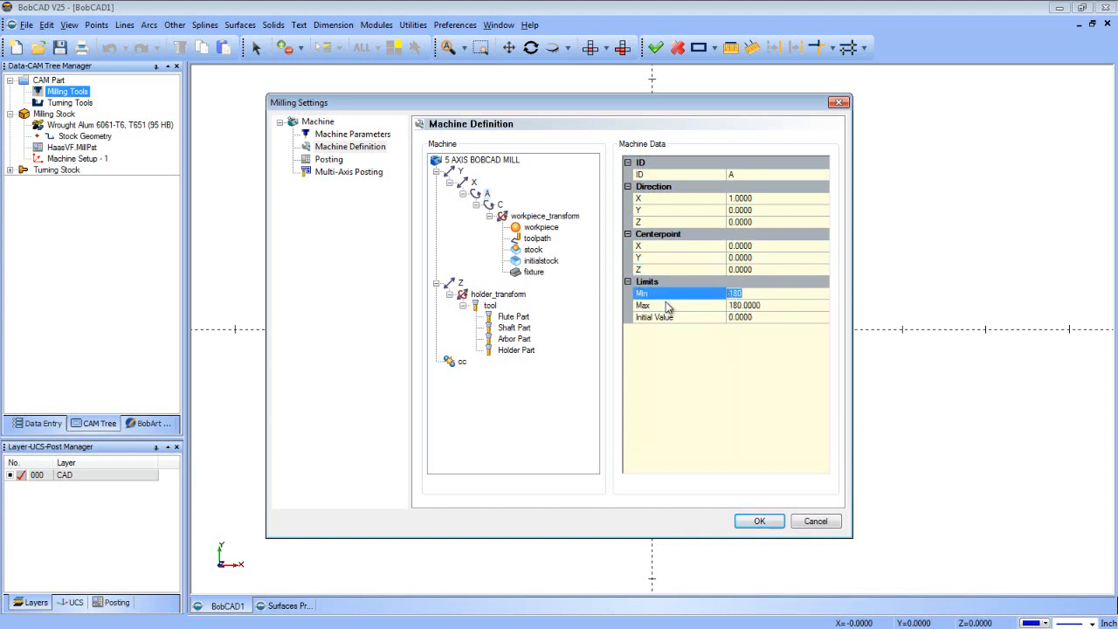
text(-1)
text(0000.0000)
click(782, 304)
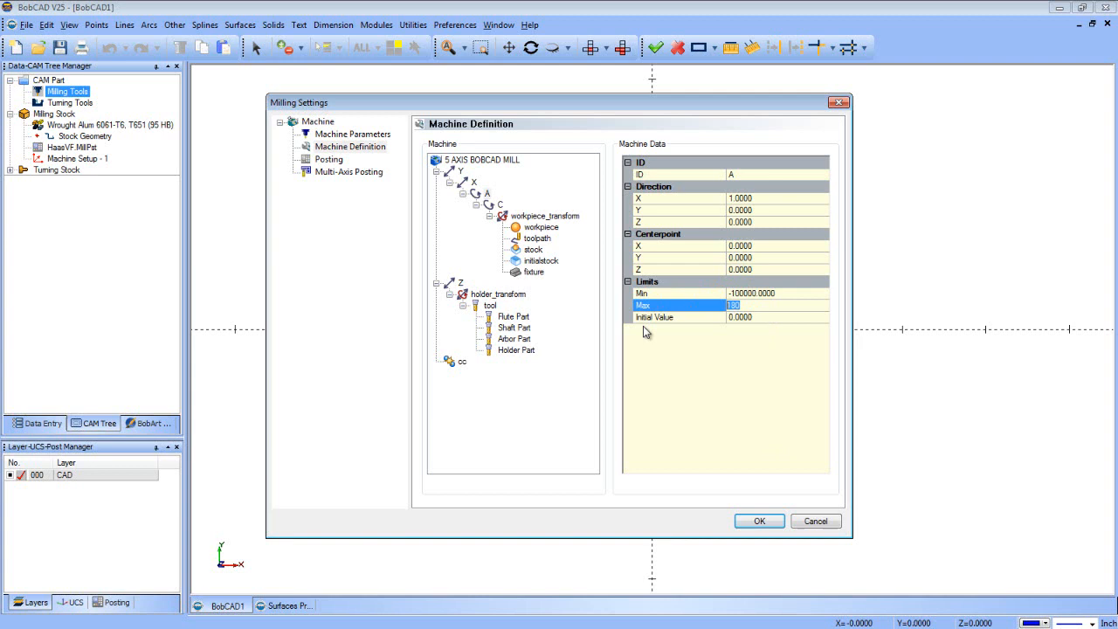
text(10)
text(0000)
text(.000)
click(789, 317)
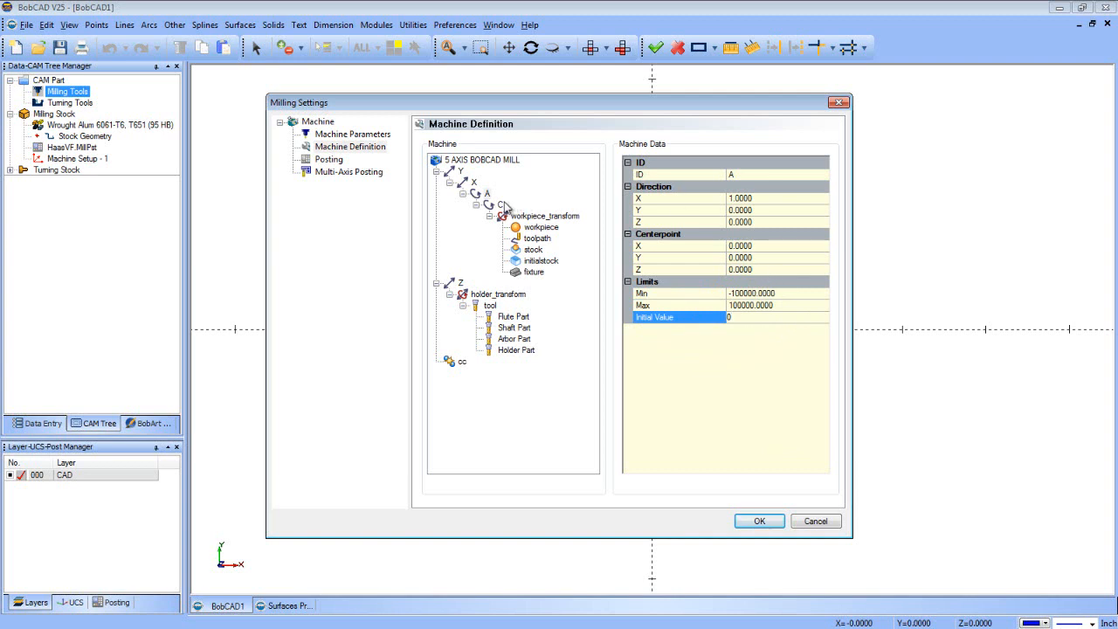
Edit the C axis minimum, then set the A axis minimum limit to -120.
click(500, 205)
click(782, 293)
double_click(785, 293)
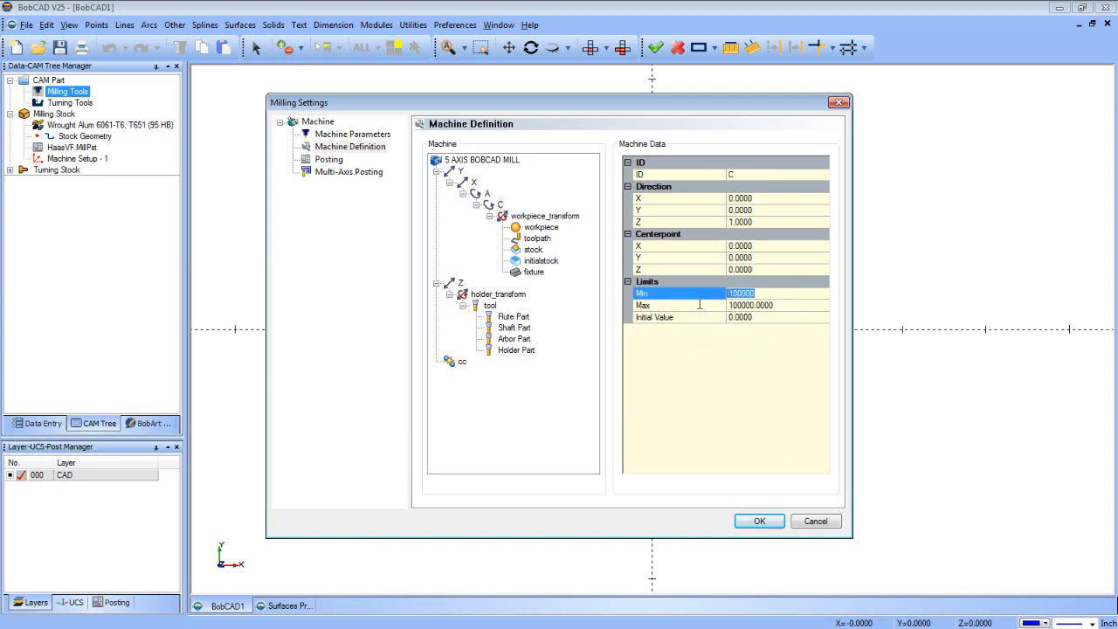
text(-120)
click(768, 305)
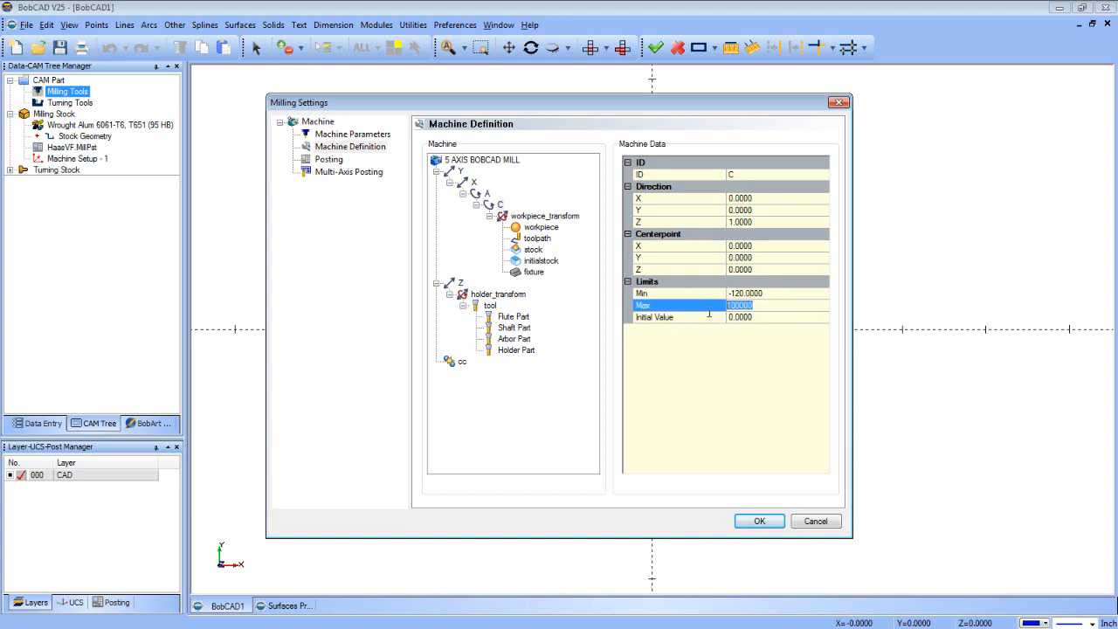
click(488, 193)
click(782, 293)
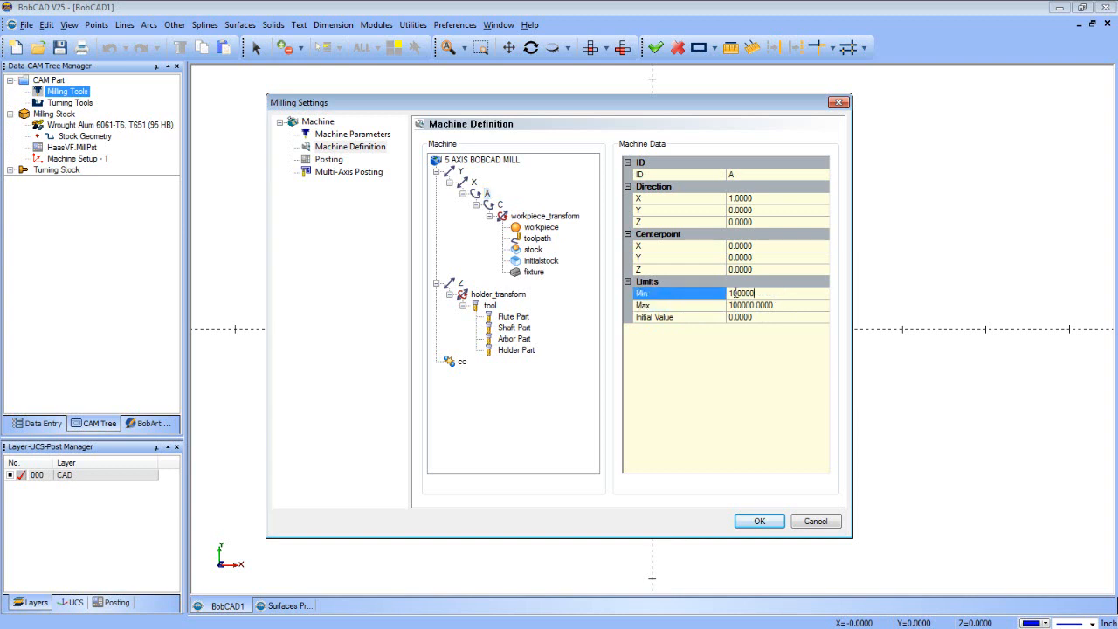
text(-120)
click(772, 305)
text(120)
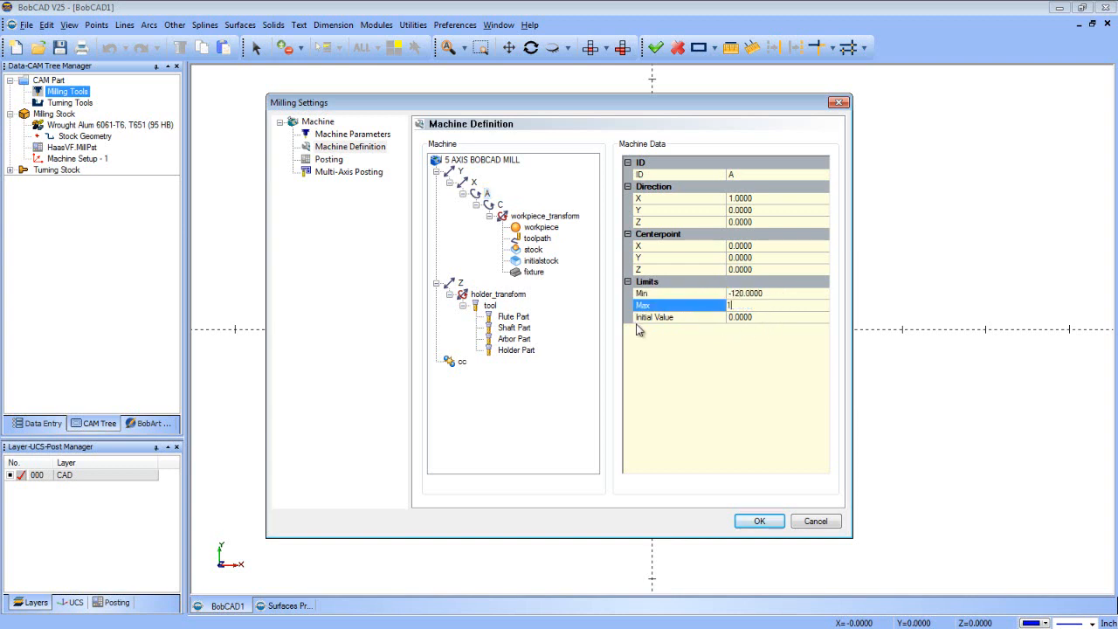
Restore the C axis minimum to -100000 and review the A and C axis limits.
click(500, 205)
click(767, 292)
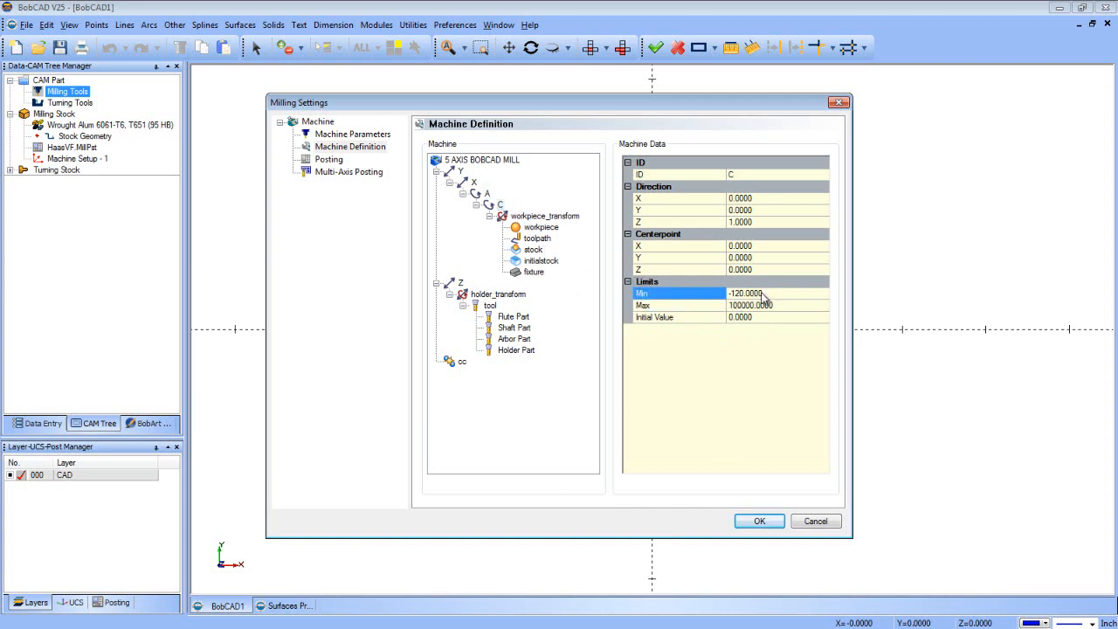
text(-100)
text(000.0)
key(Return)
click(487, 193)
click(499, 204)
Set Z axis Min -1, Max 12.5 and Initial Value 0, then accept the milling settings.
click(476, 193)
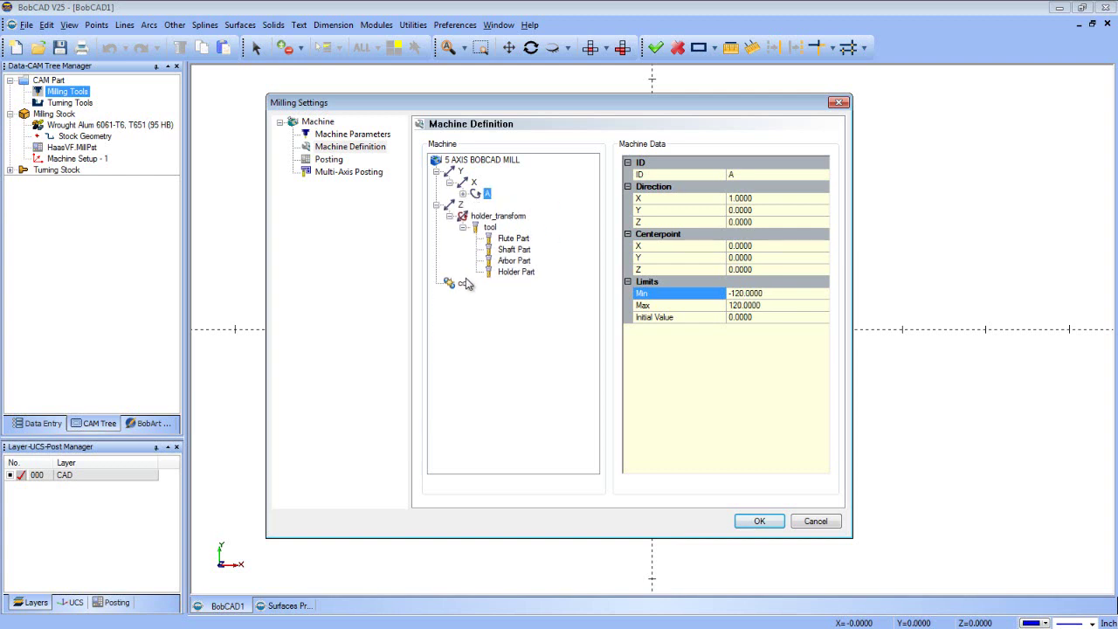
click(463, 196)
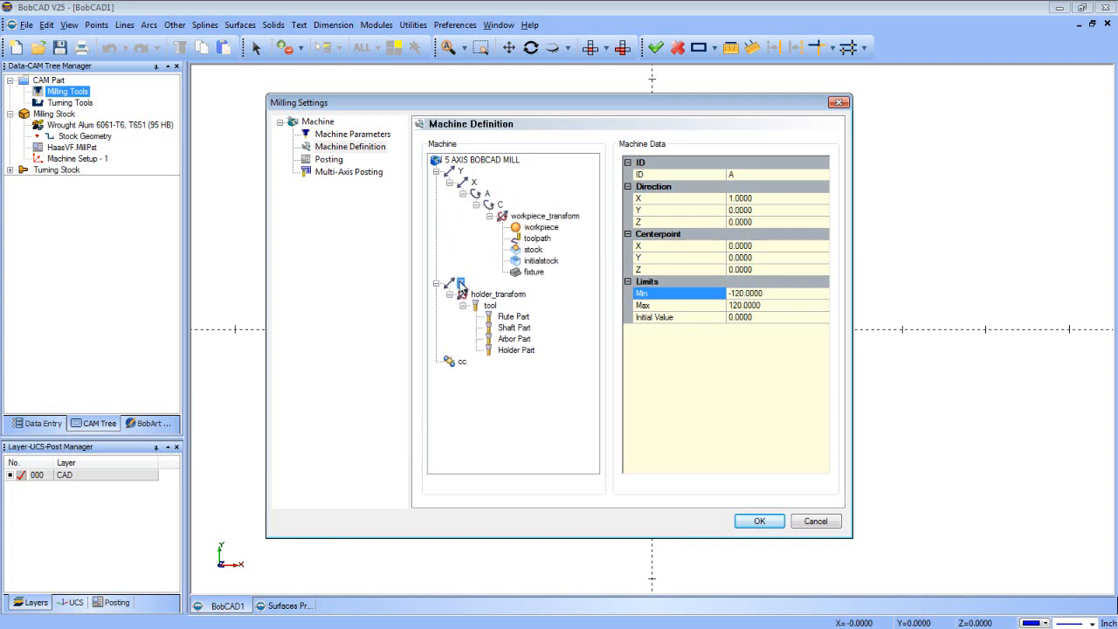
click(460, 283)
double_click(742, 247)
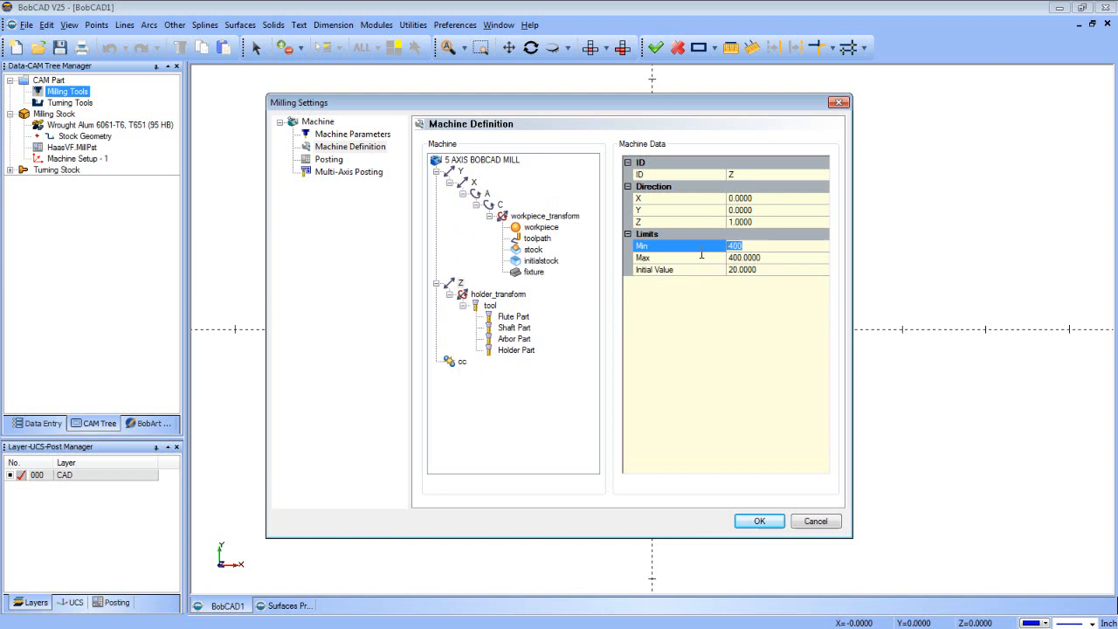
text(-)
text(1)
click(689, 259)
text(12)
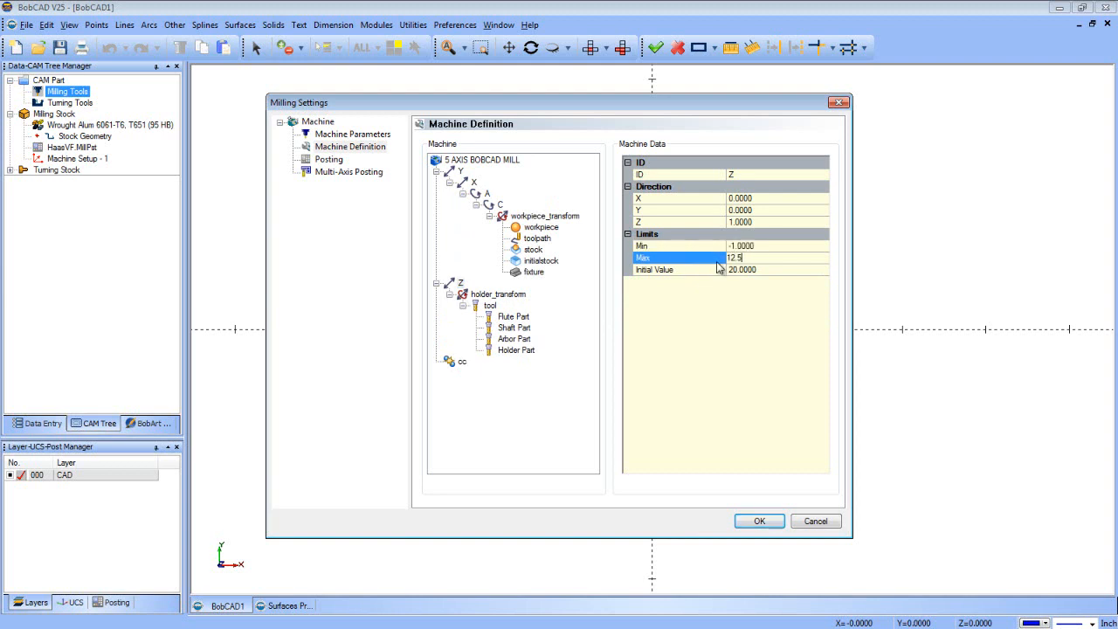
click(818, 270)
text(20)
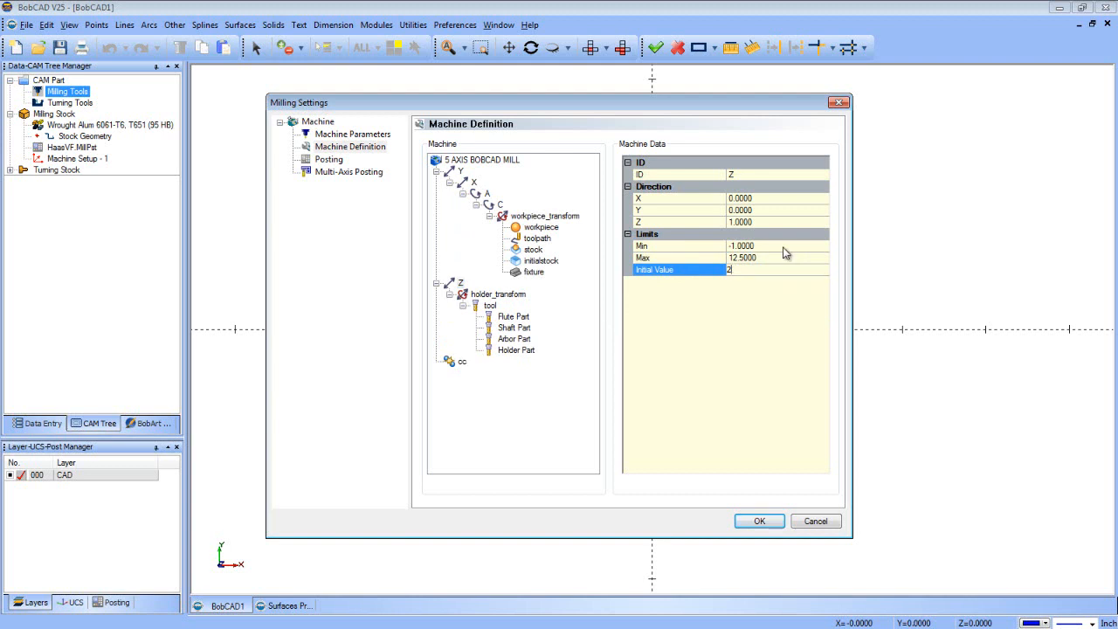
key(BackSpace)
key(Return)
click(749, 524)
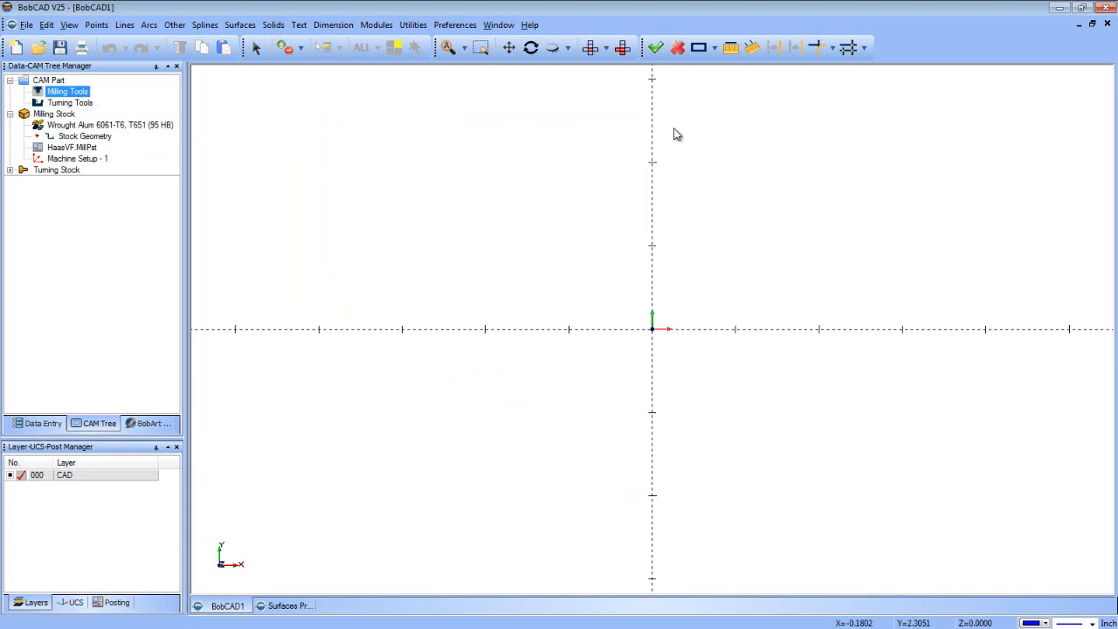
Return to the surfaces document, close its simulation and bring up its current milling settings.
click(284, 605)
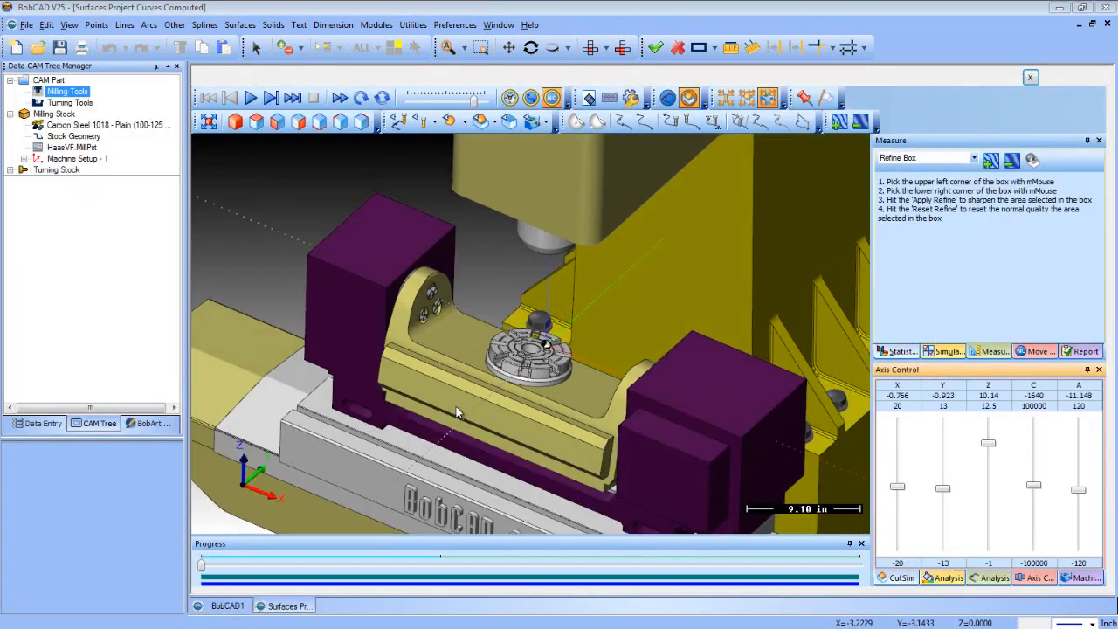
click(1032, 78)
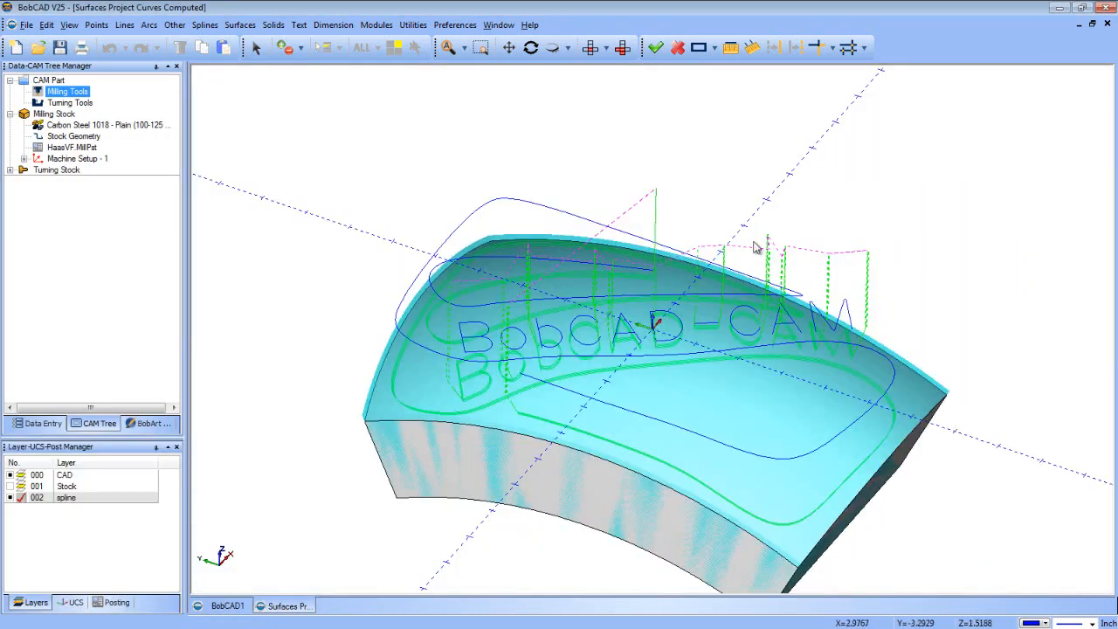
right_click(67, 91)
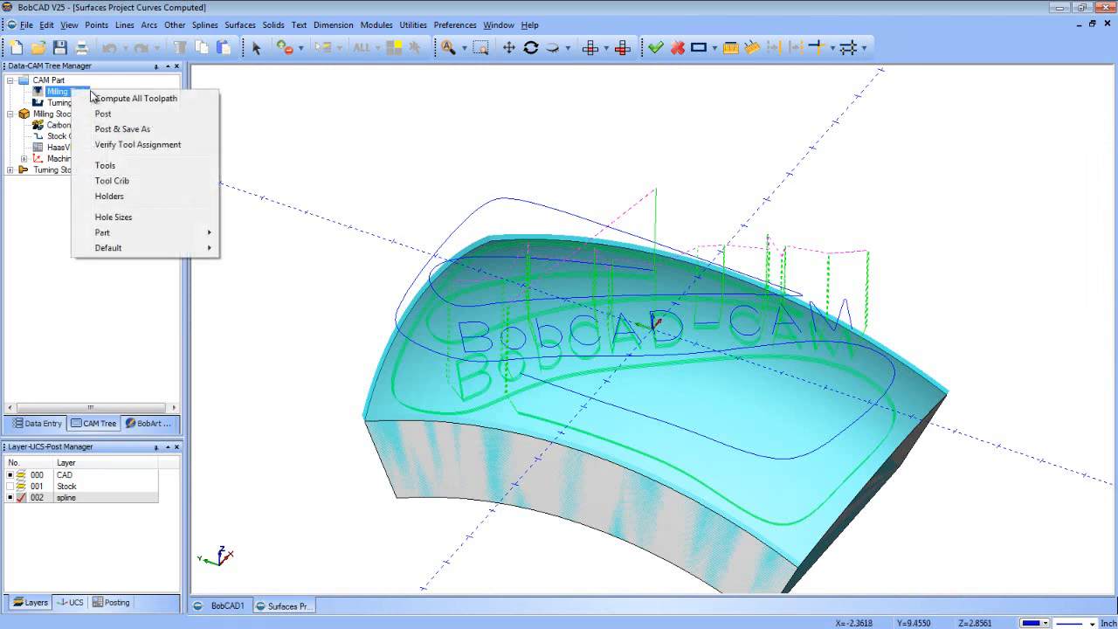
mouse_move(131, 232)
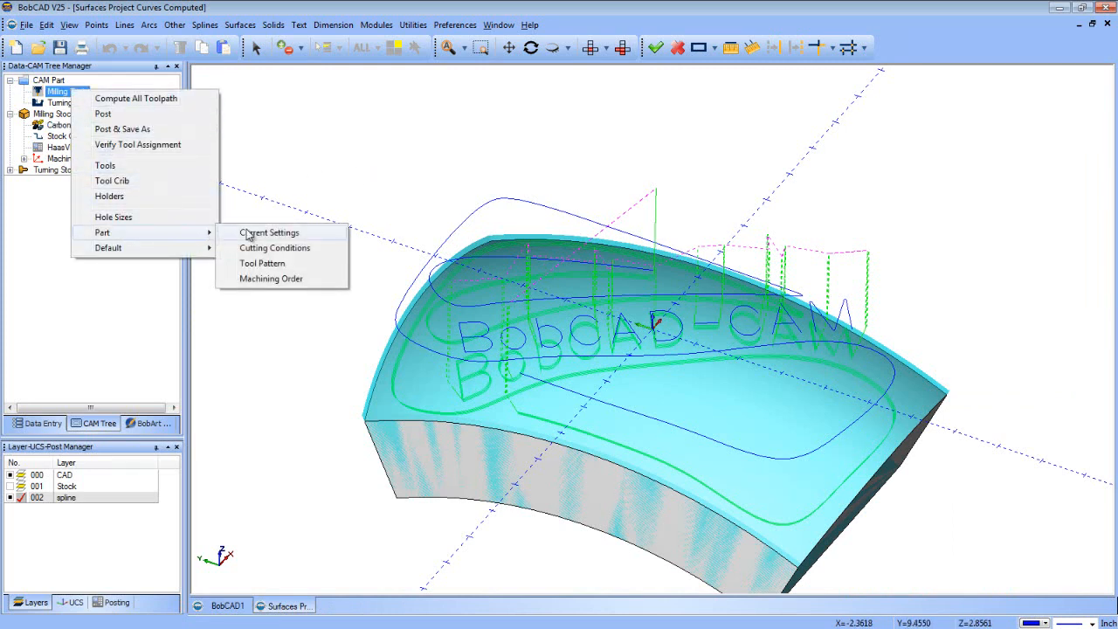
click(262, 228)
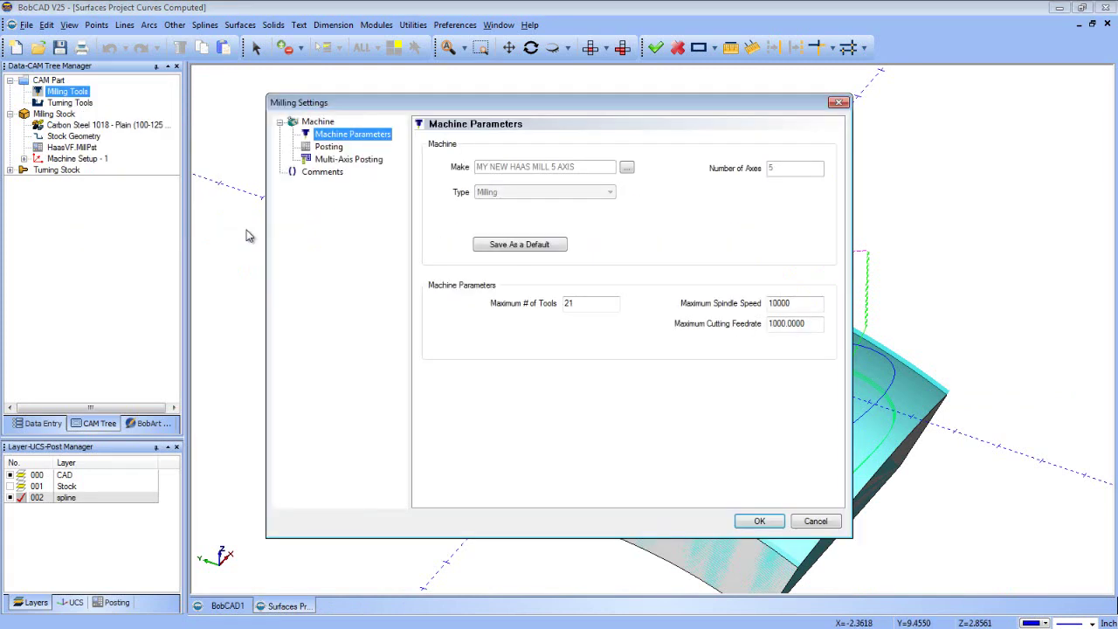
Choose the 5 AXIS BOBCAD MILL as the part's machine, accept the settings and launch Mill Simulation.
click(626, 166)
click(614, 302)
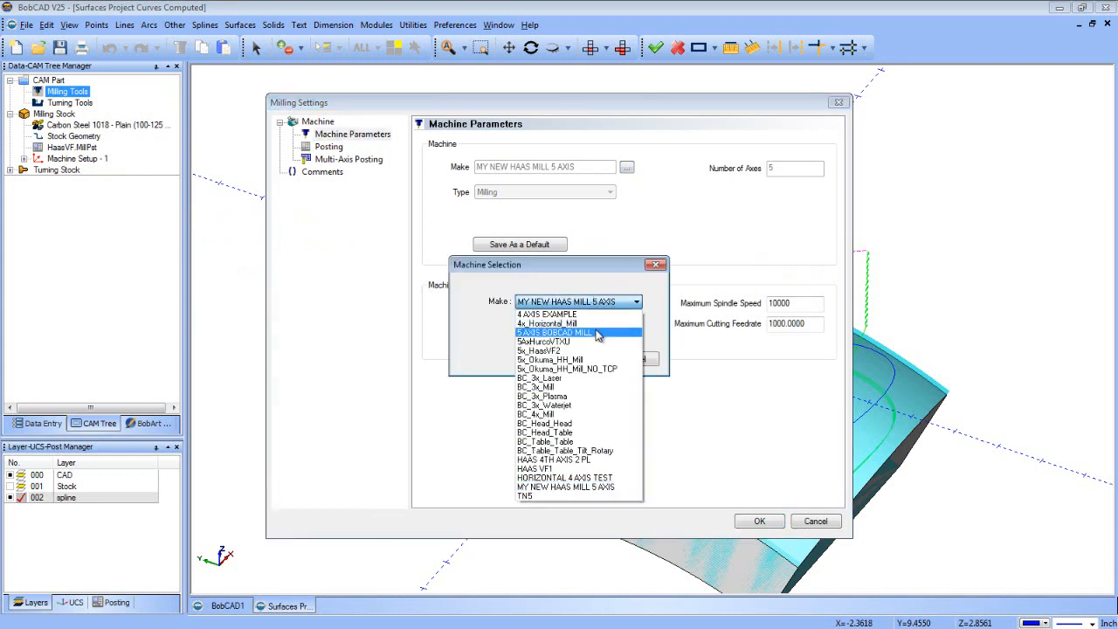
click(578, 333)
click(584, 360)
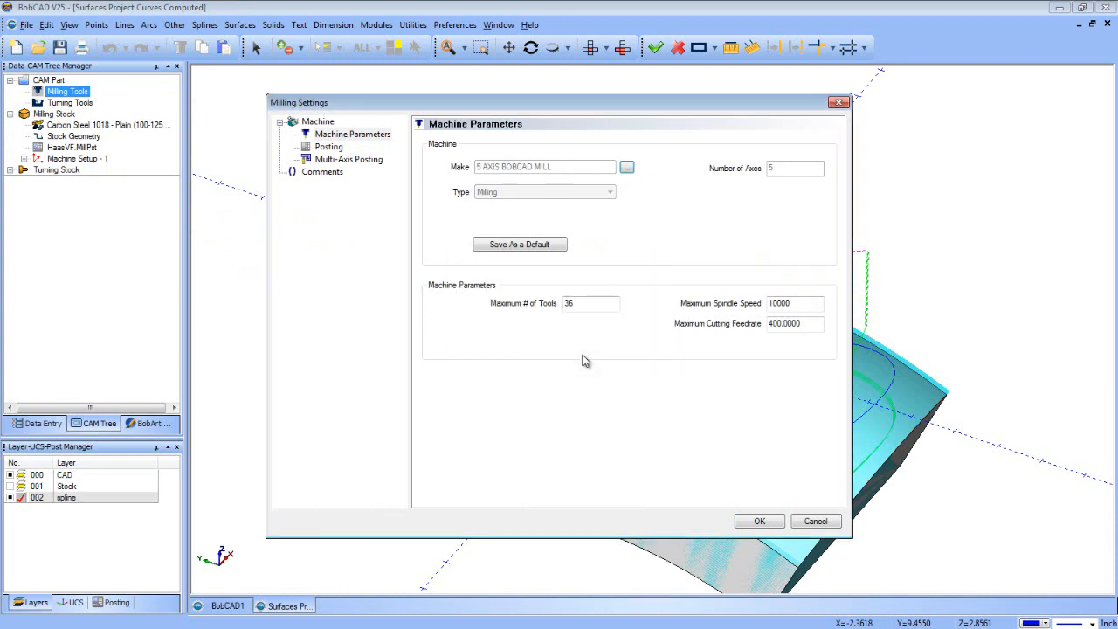
click(759, 521)
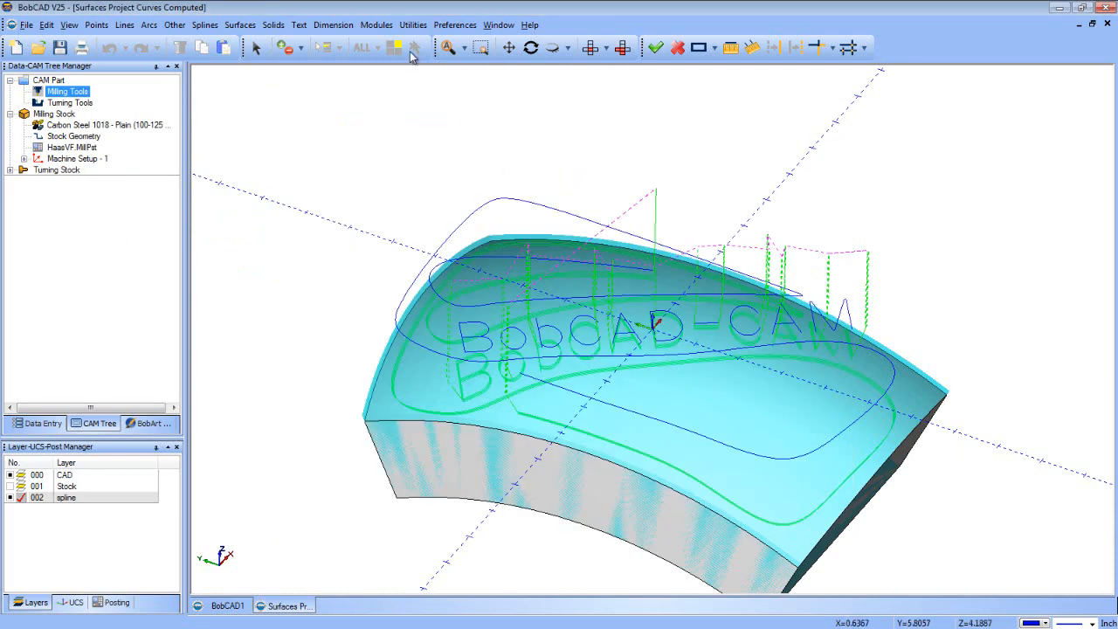
click(376, 25)
Start the simulation with toolpath lines hidden, solid part display and slowed playback speed.
click(405, 90)
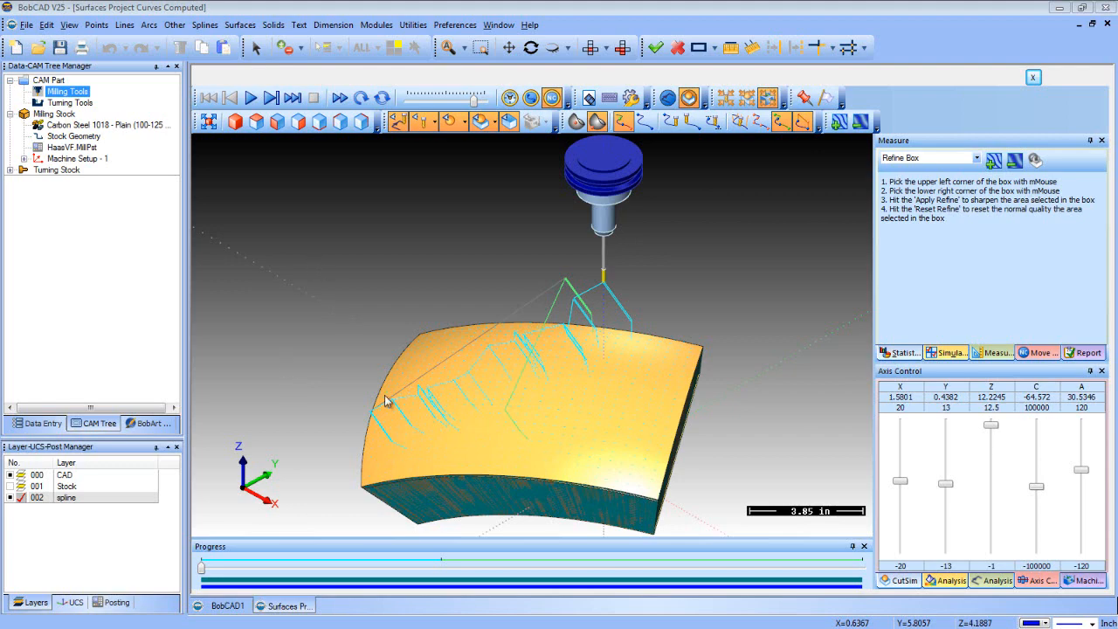
mouse_move(386, 401)
middle_down()
mouse_move(460, 373)
mouse_move(491, 329)
middle_up()
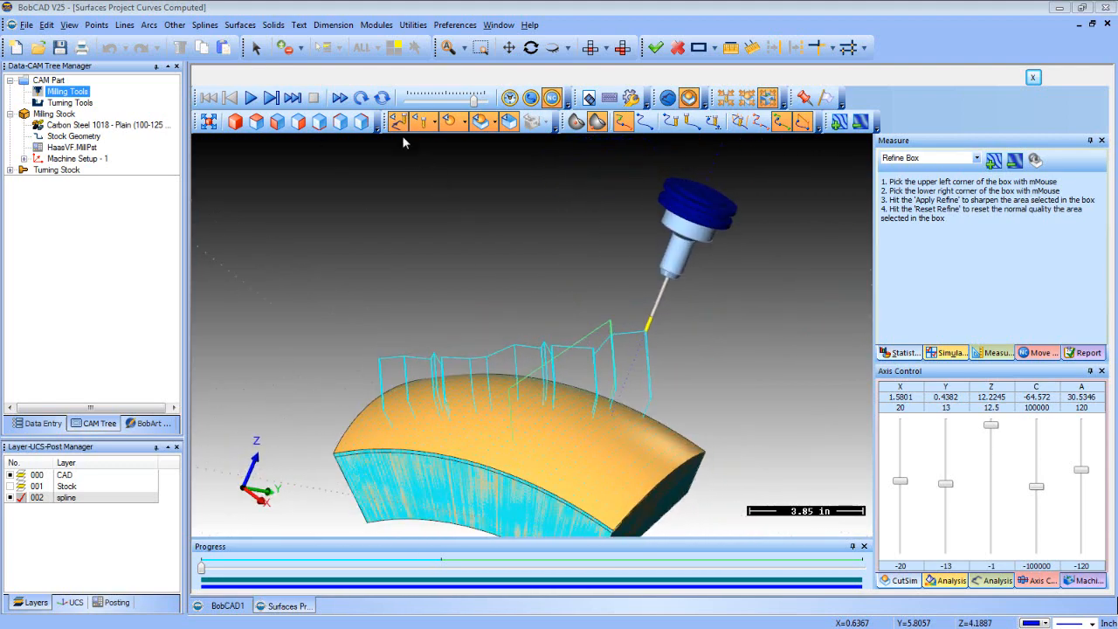
click(400, 121)
click(448, 122)
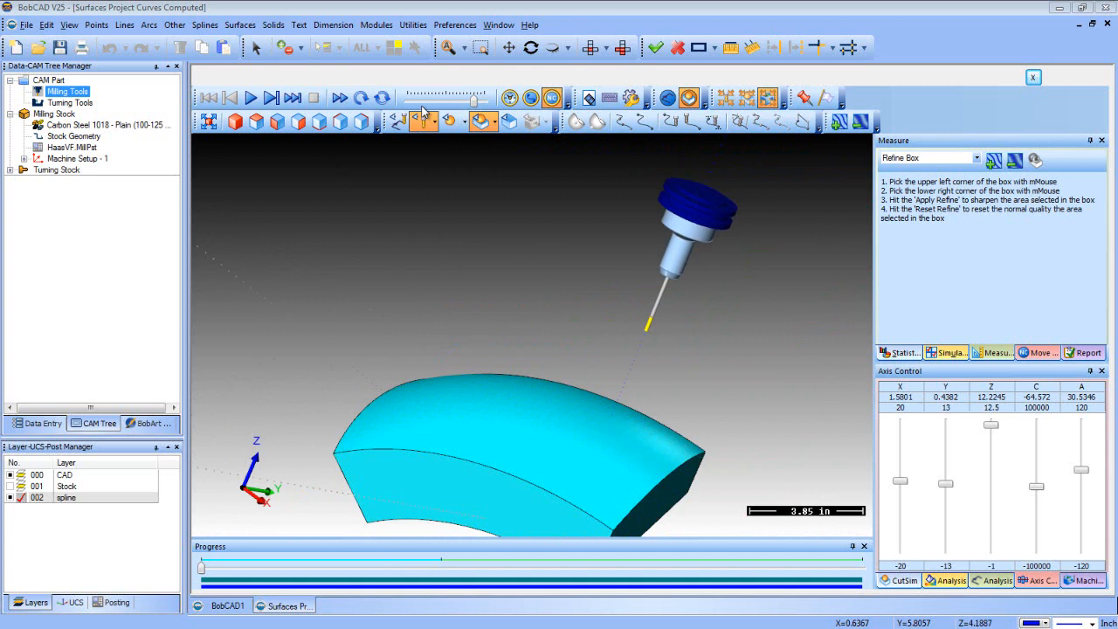
drag(473, 100, 442, 101)
click(250, 97)
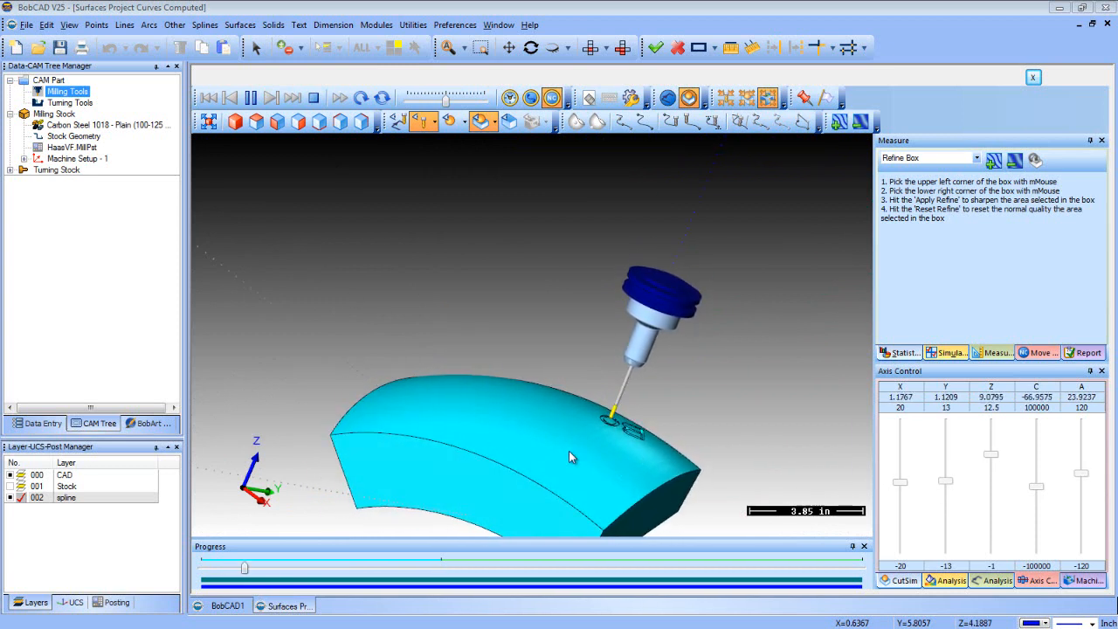
scroll(501, 452, down, 3)
Orbit and zoom around the part to watch the cutter engrave from below and the side.
mouse_move(503, 449)
middle_down()
mouse_move(519, 531)
mouse_move(516, 405)
middle_up()
scroll(515, 405, up, 2)
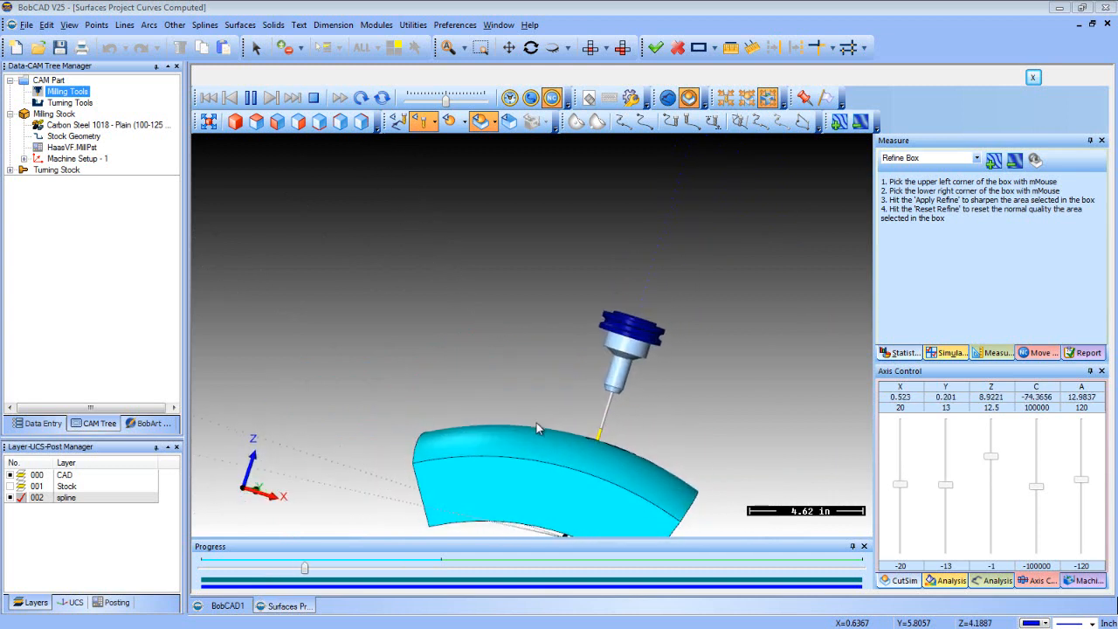
mouse_move(708, 452)
middle_down()
mouse_move(731, 374)
mouse_move(422, 489)
mouse_move(305, 377)
mouse_move(316, 434)
middle_up()
middle_drag(733, 395, 655, 369)
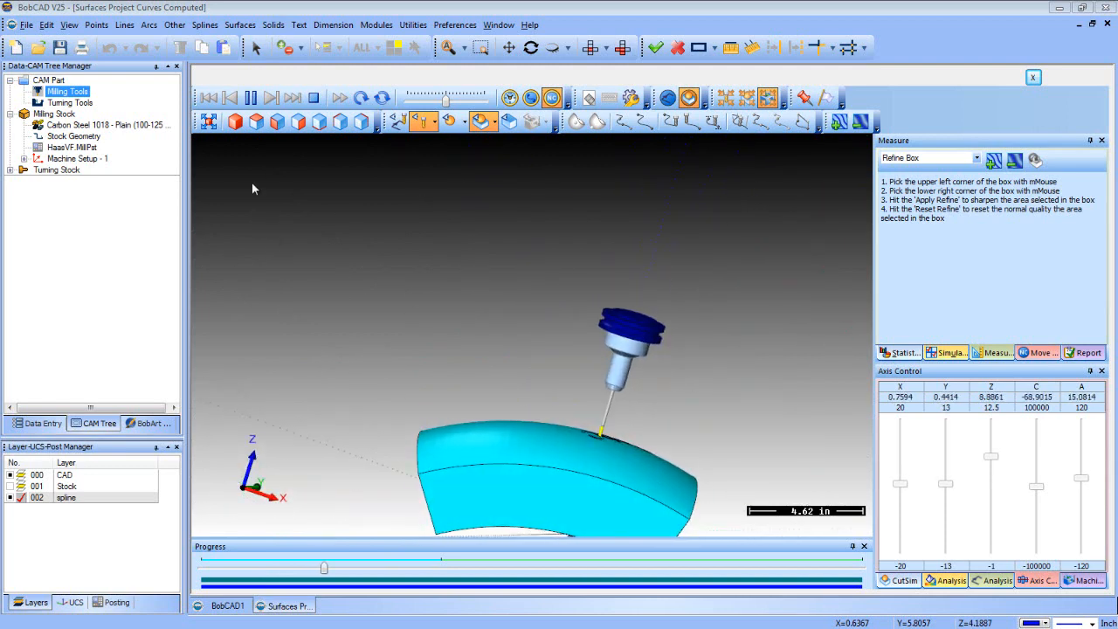
Cycle through front, angled and fit views while the engraving simulation finishes.
click(256, 121)
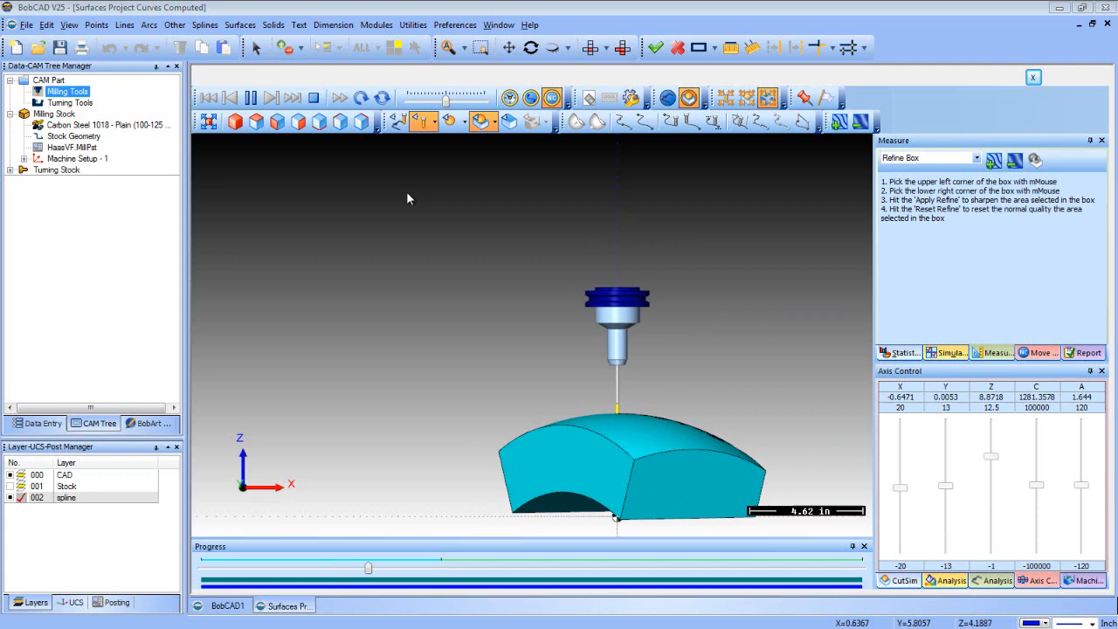
click(298, 120)
click(256, 122)
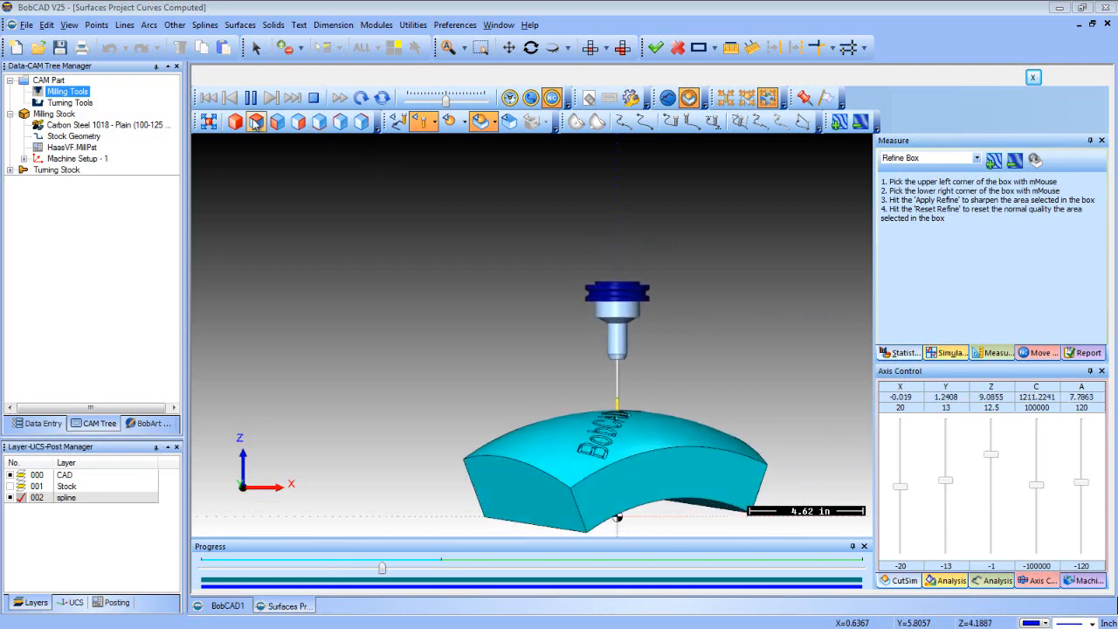
click(235, 121)
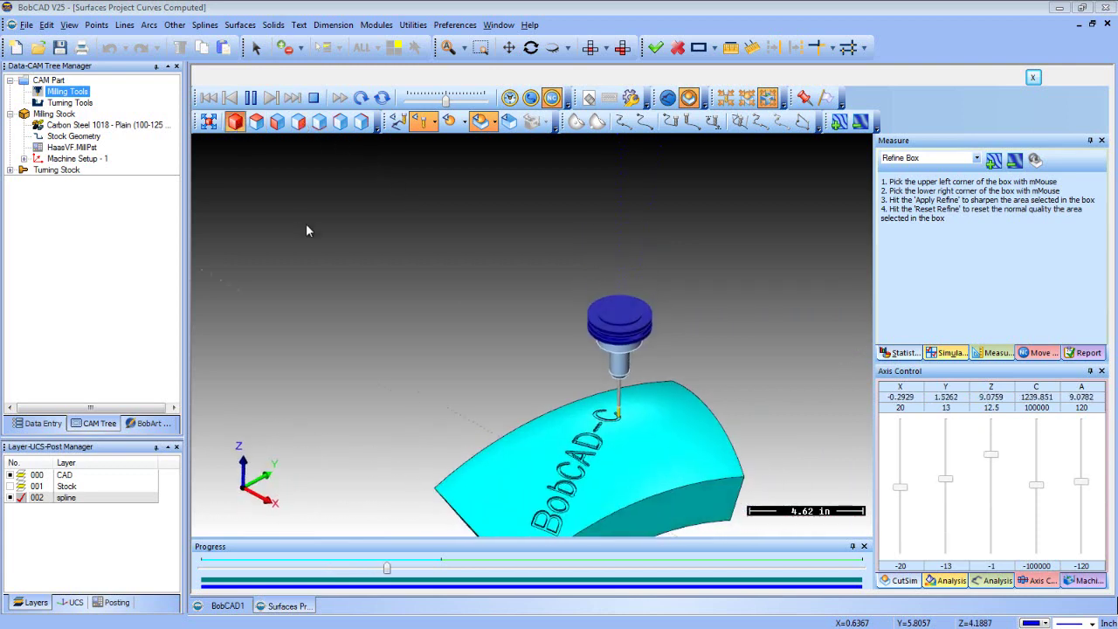
click(209, 121)
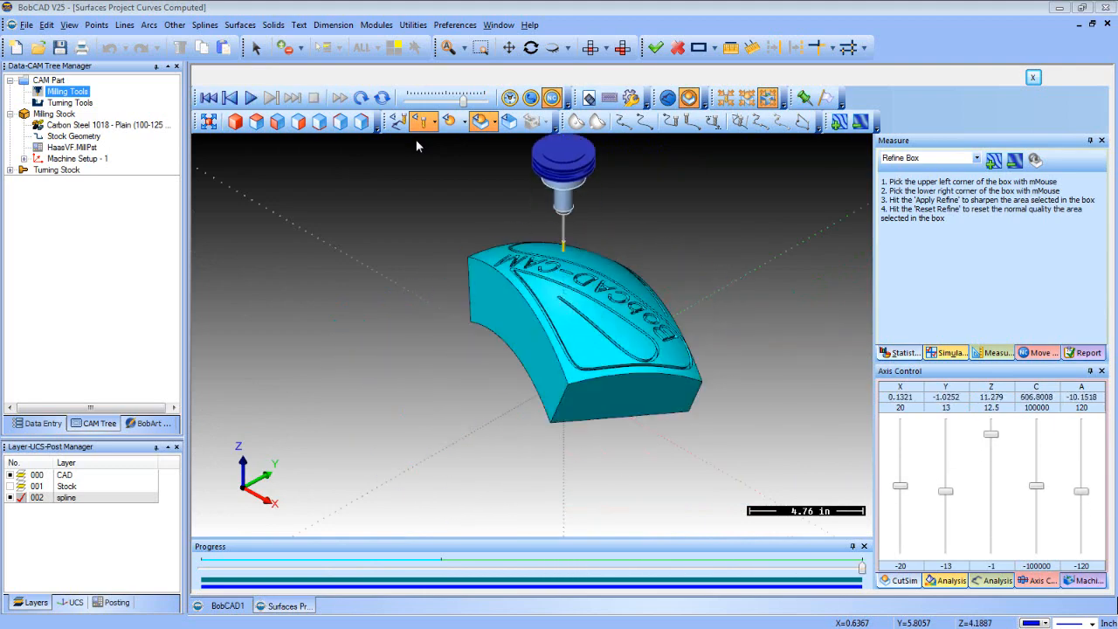
middle_drag(535, 348, 824, 395)
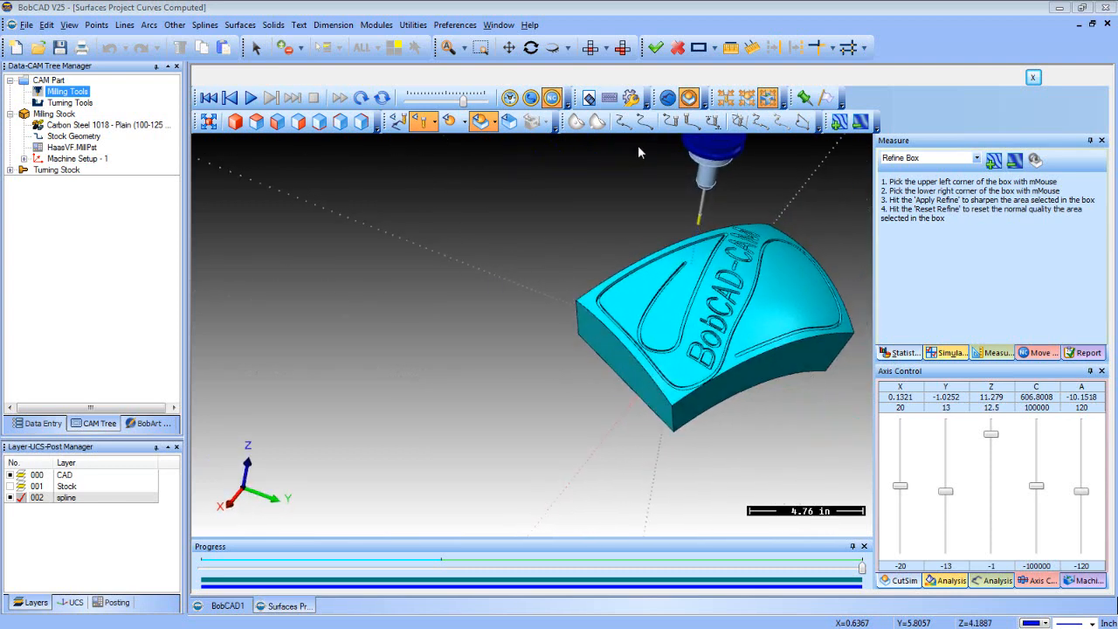
Use the simulation window's controls on the finished part, then close the simulation.
click(900, 485)
click(945, 489)
click(1035, 417)
click(991, 471)
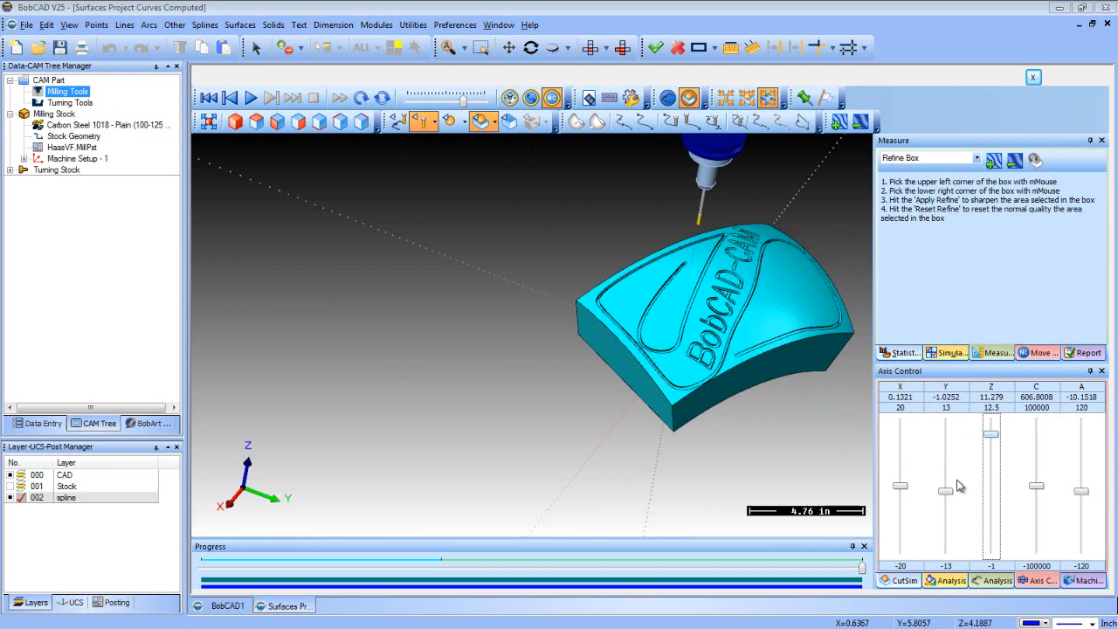
click(1034, 80)
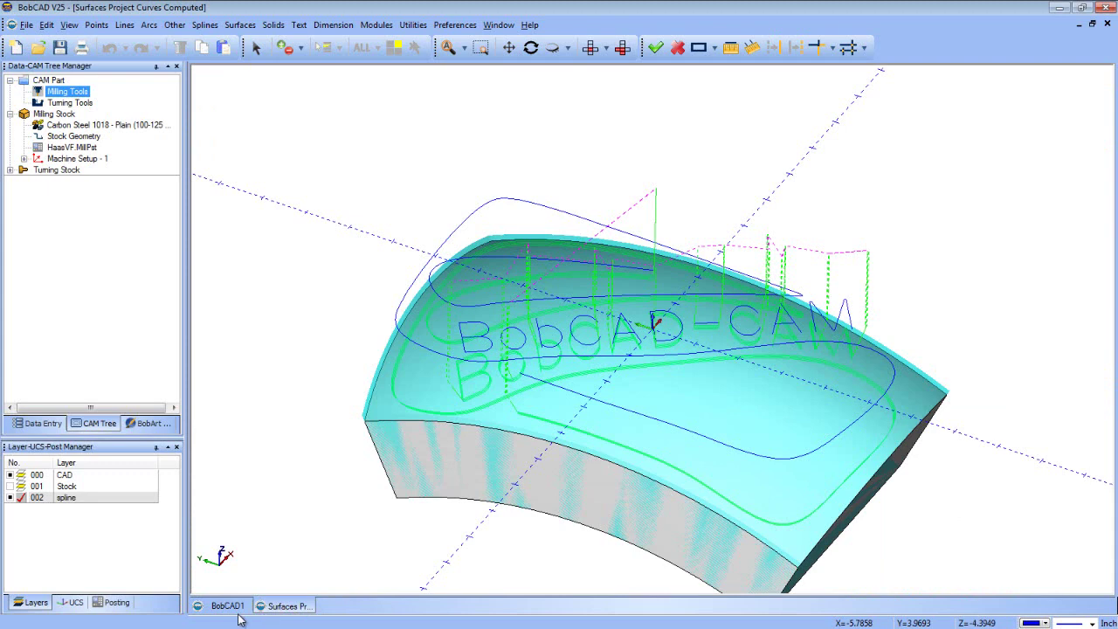
In the blank BobCAD1 drawing, bring up the default milling settings' Machine Definition page for 5 AXIS BOBCAD MILL.
click(227, 605)
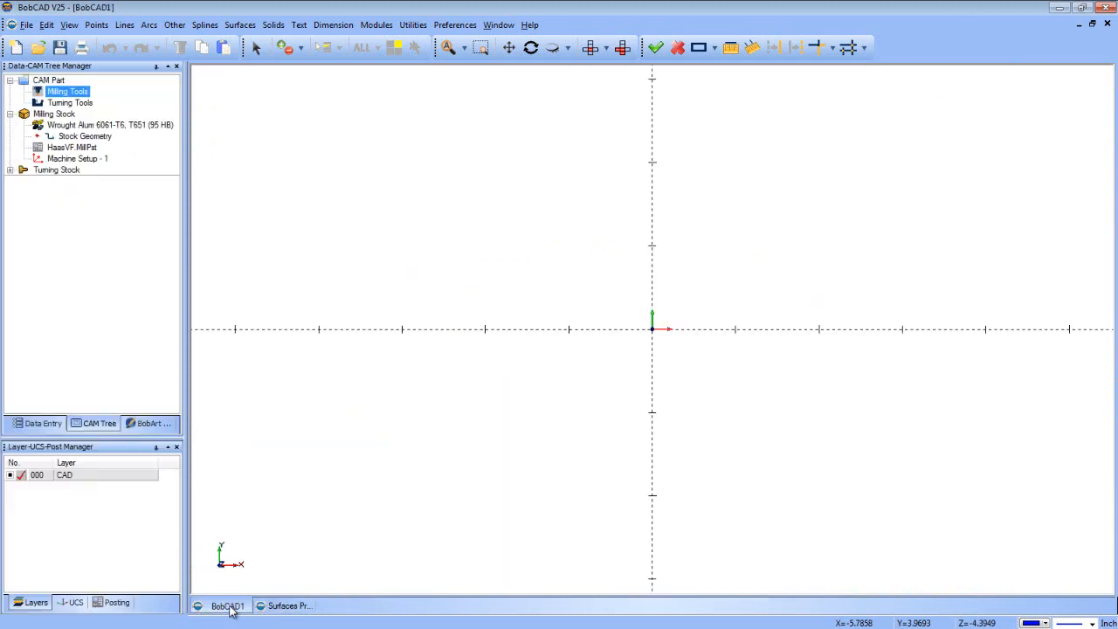
right_click(63, 91)
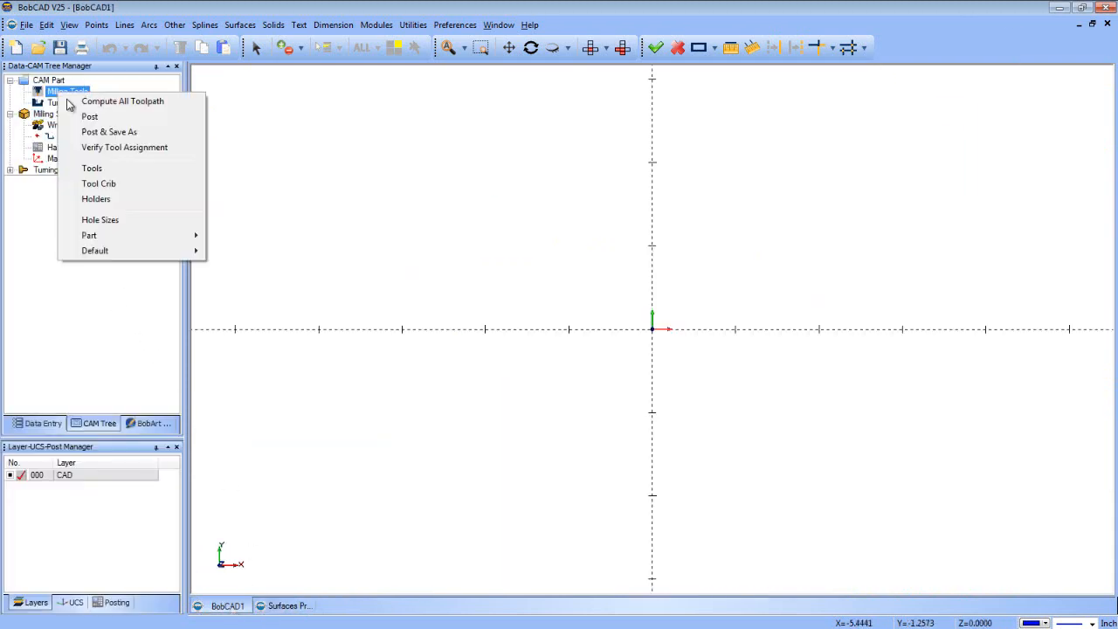
mouse_move(95, 251)
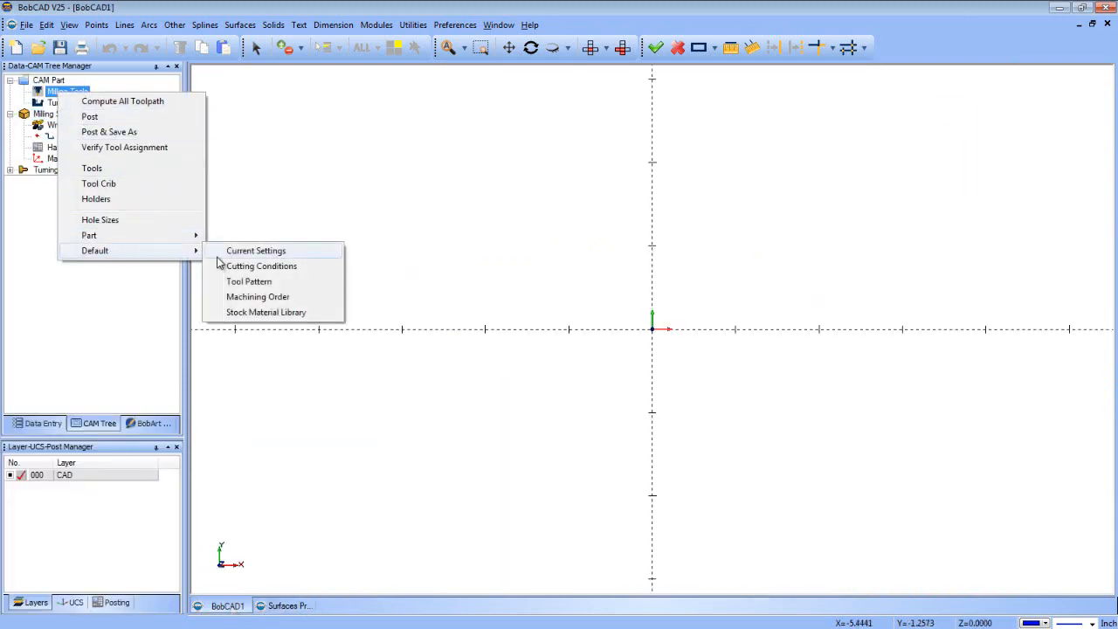
click(256, 251)
click(353, 133)
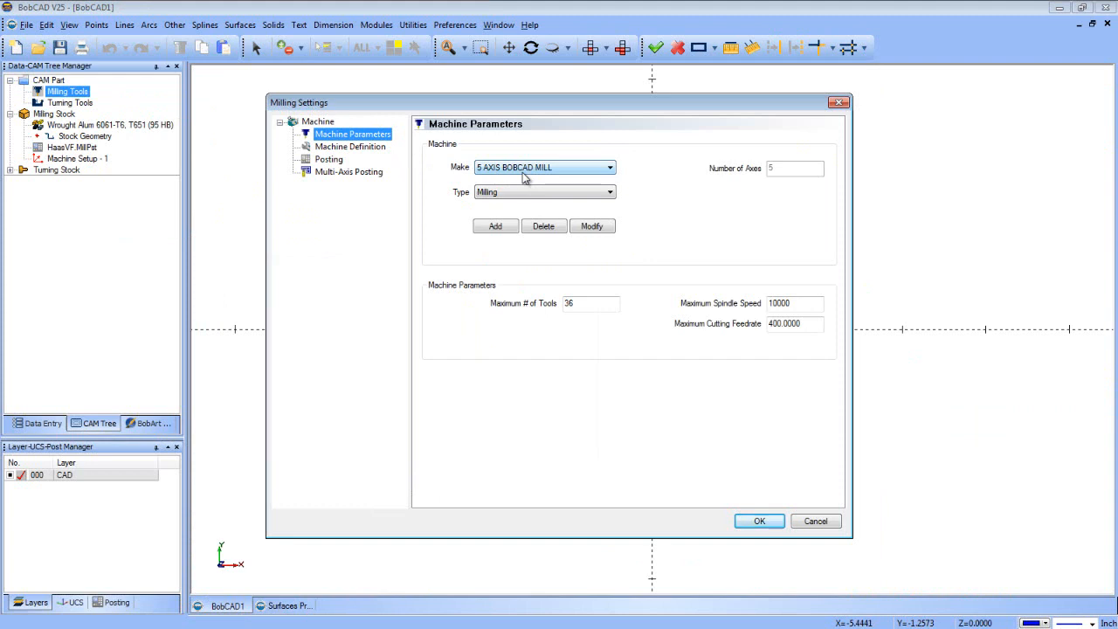
click(350, 146)
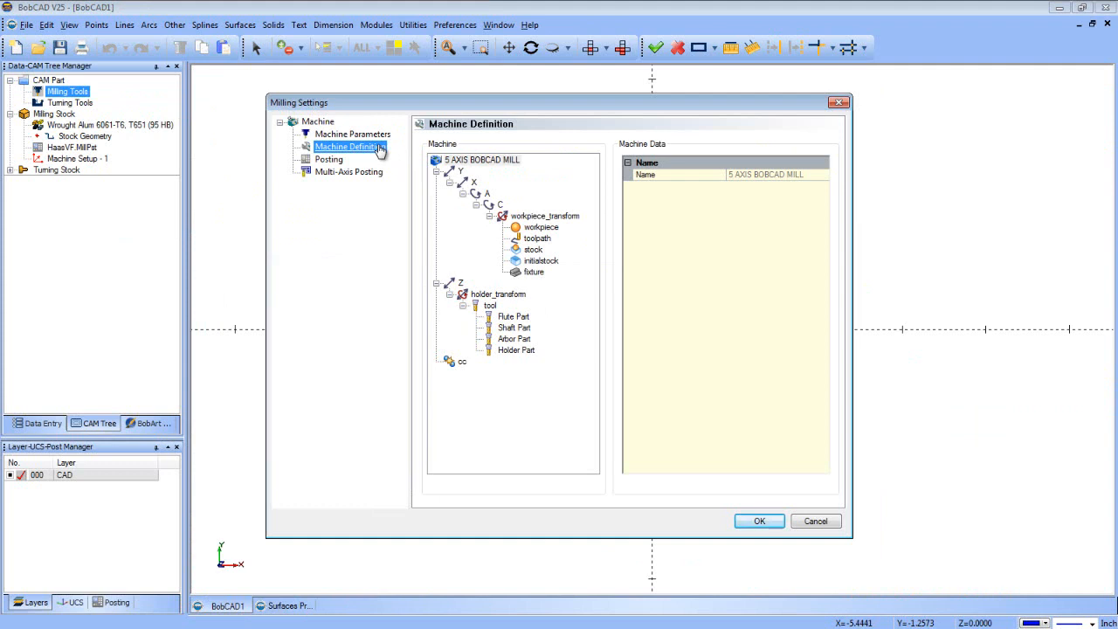
On the Posting page, load BC_Table_Table.MillPst as the post processor.
click(329, 159)
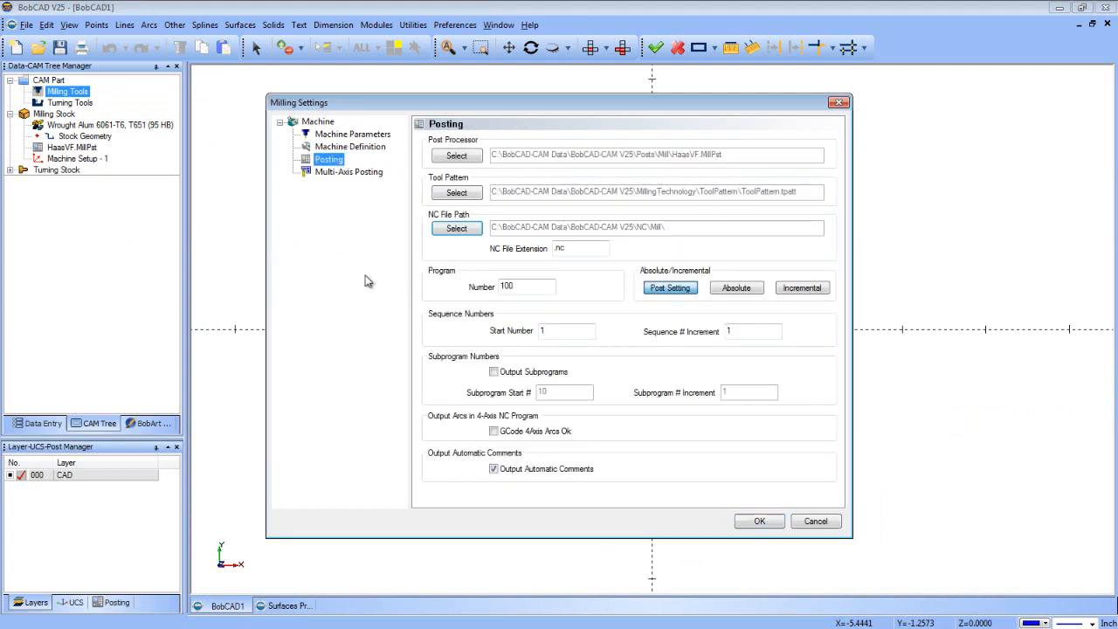
click(456, 155)
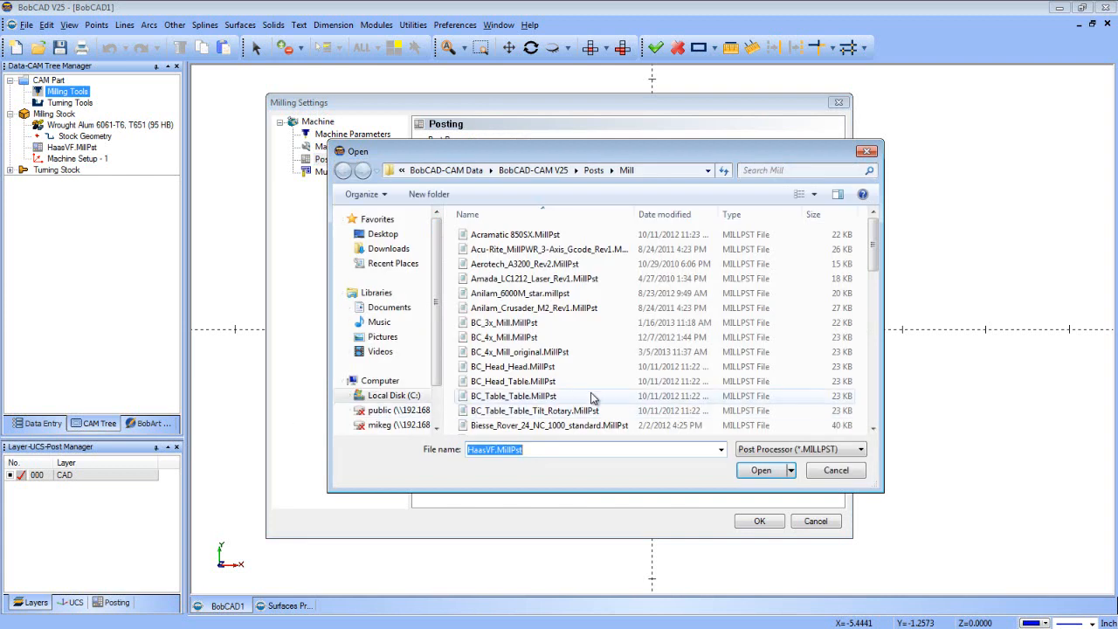
click(556, 397)
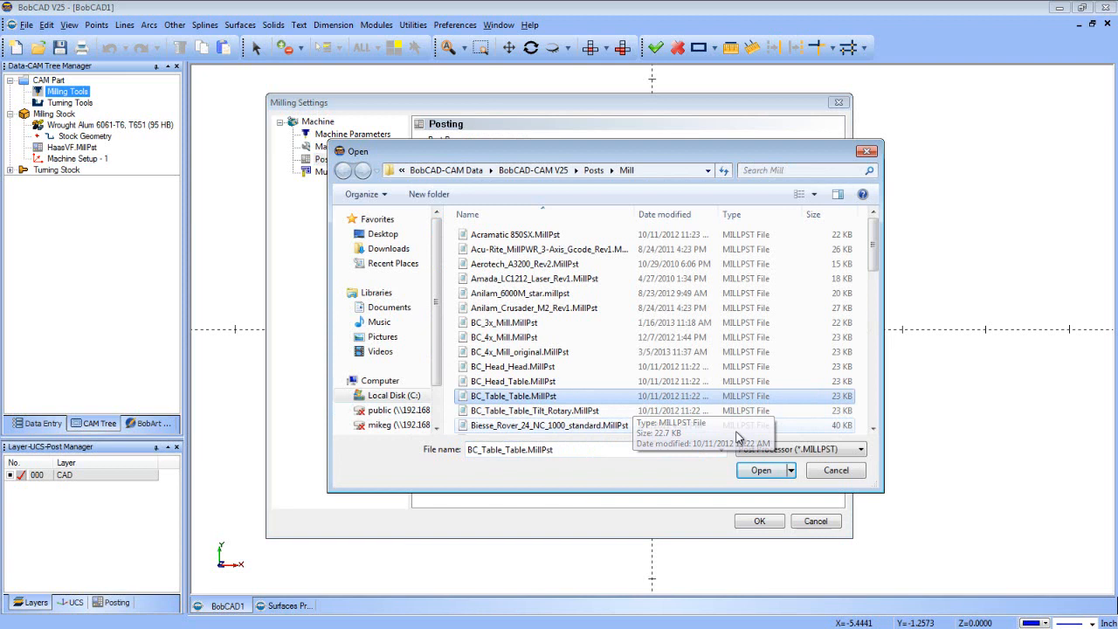
click(760, 470)
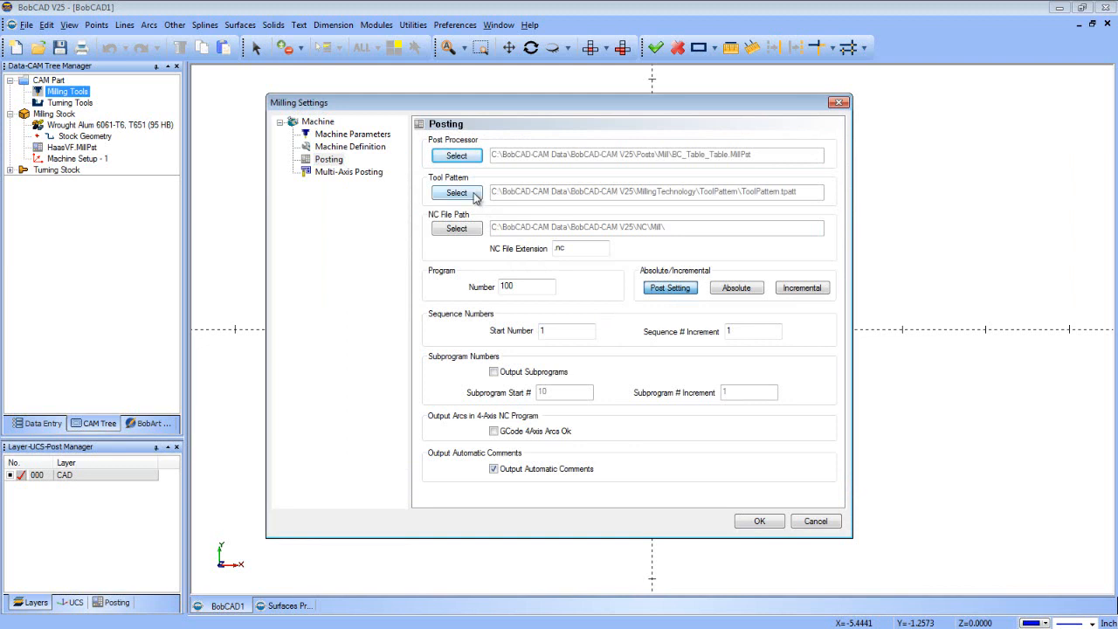
Change the NC file extension to .TAP and check the program and sequence number fields.
click(570, 247)
key(BackSpace)
key(BackSpace)
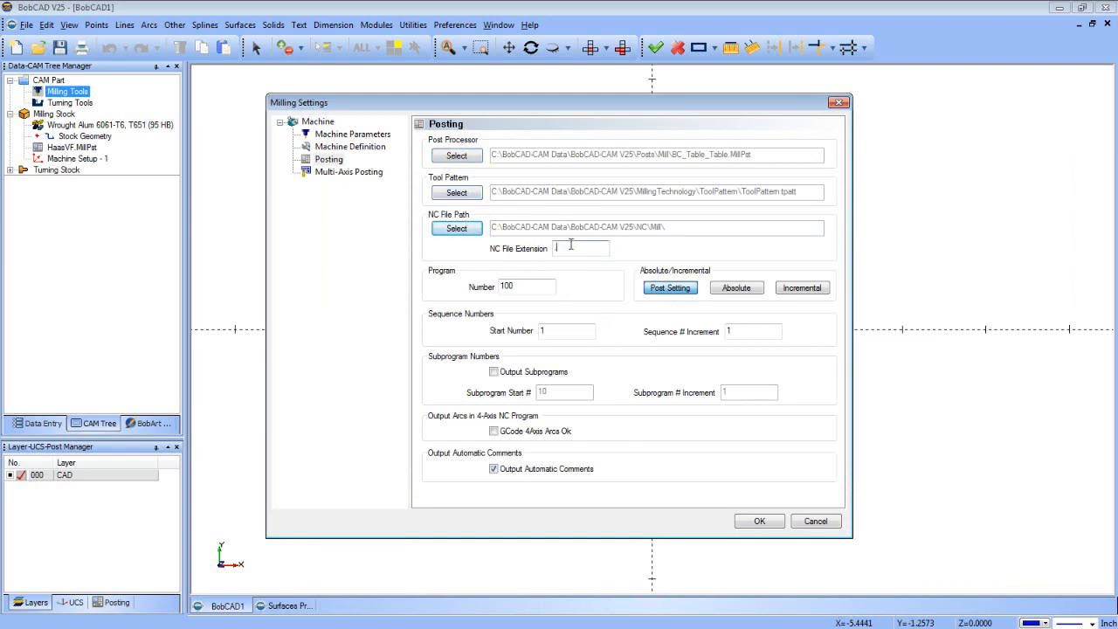
text(TA)
text(P)
double_click(524, 286)
click(565, 330)
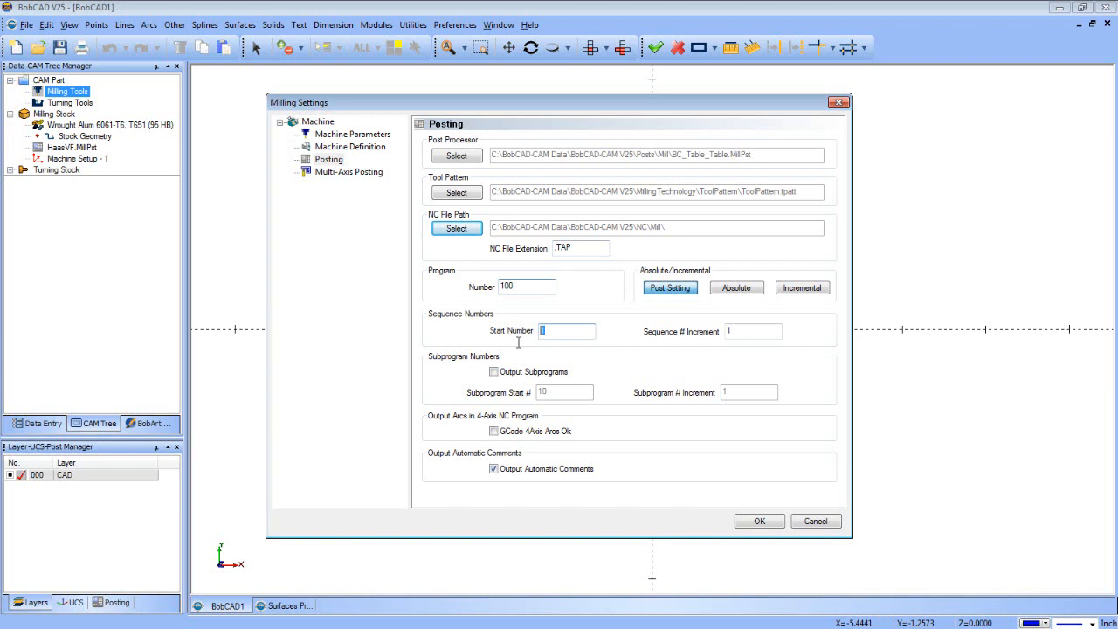
double_click(751, 331)
click(348, 172)
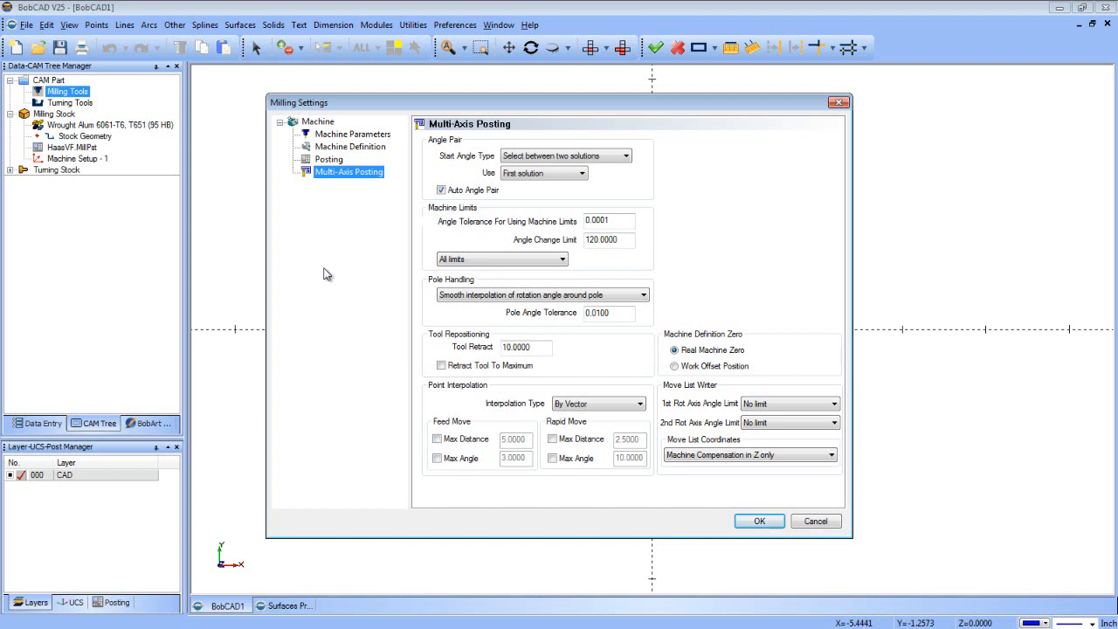
click(581, 173)
click(583, 174)
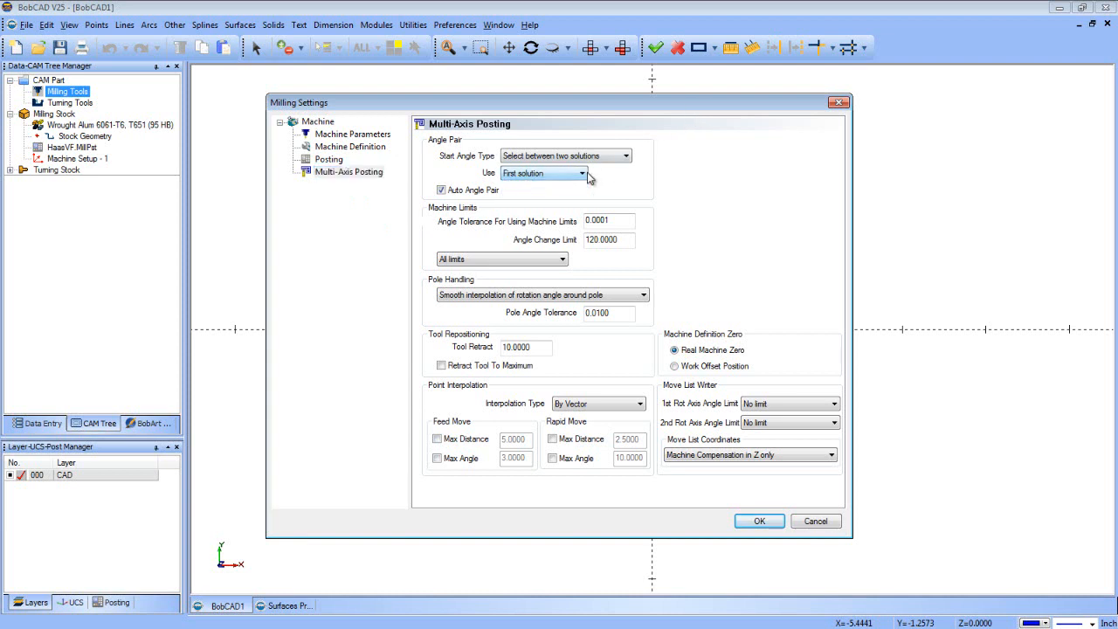
click(581, 173)
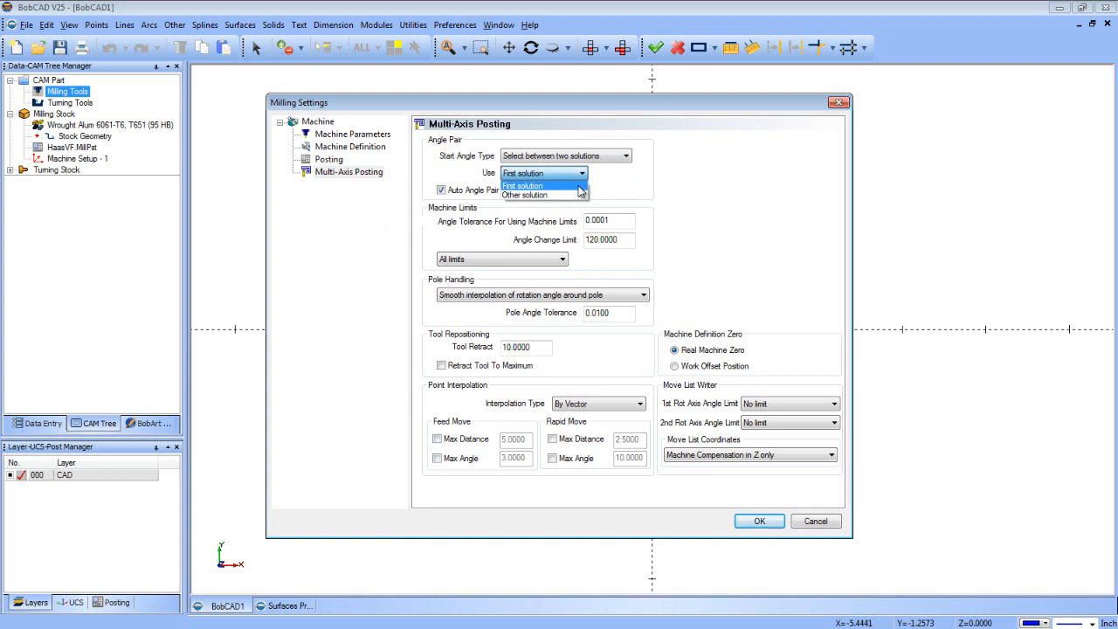
click(574, 256)
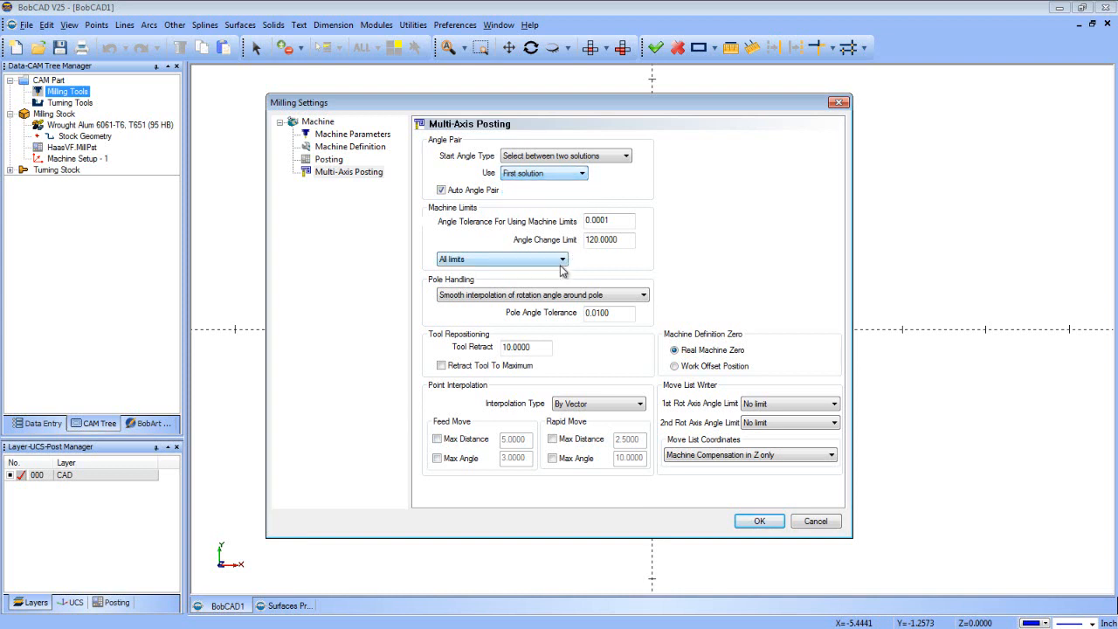
click(550, 260)
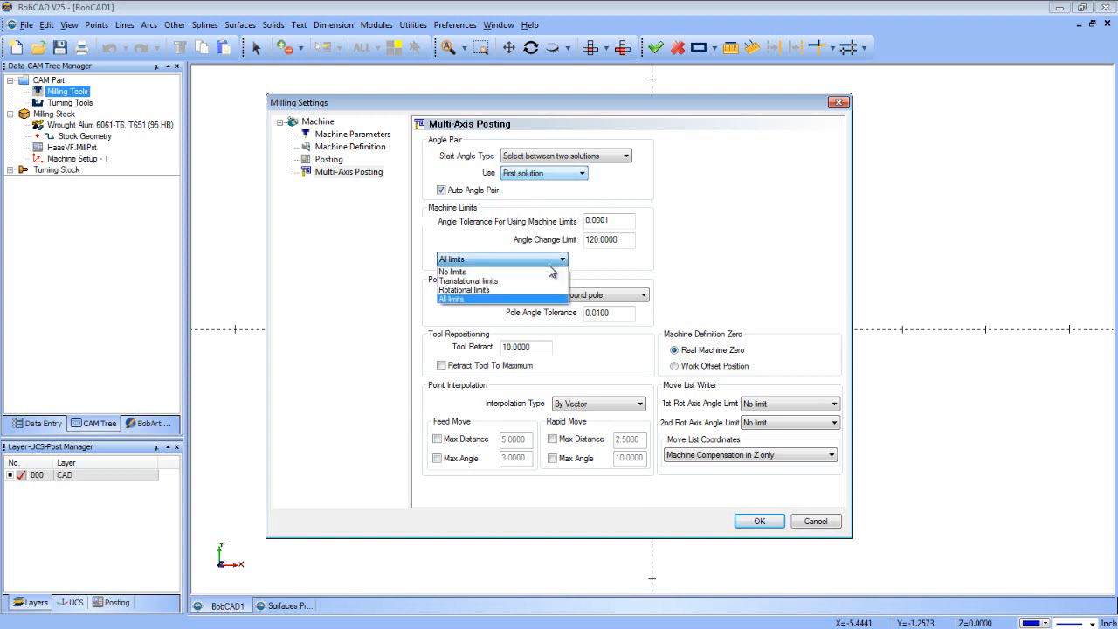
click(552, 262)
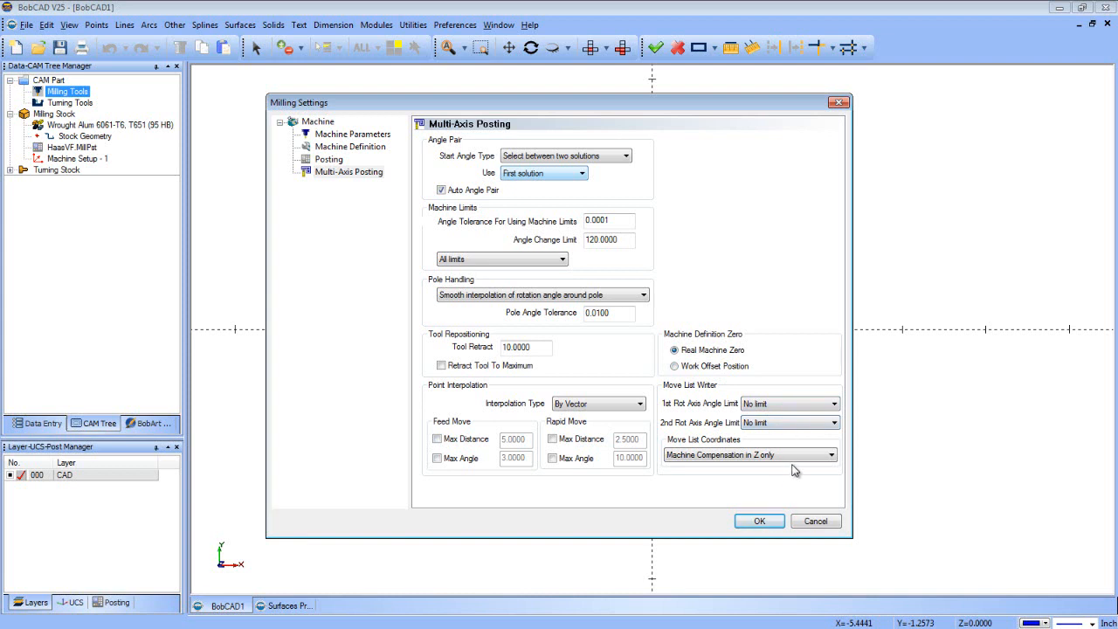
click(797, 460)
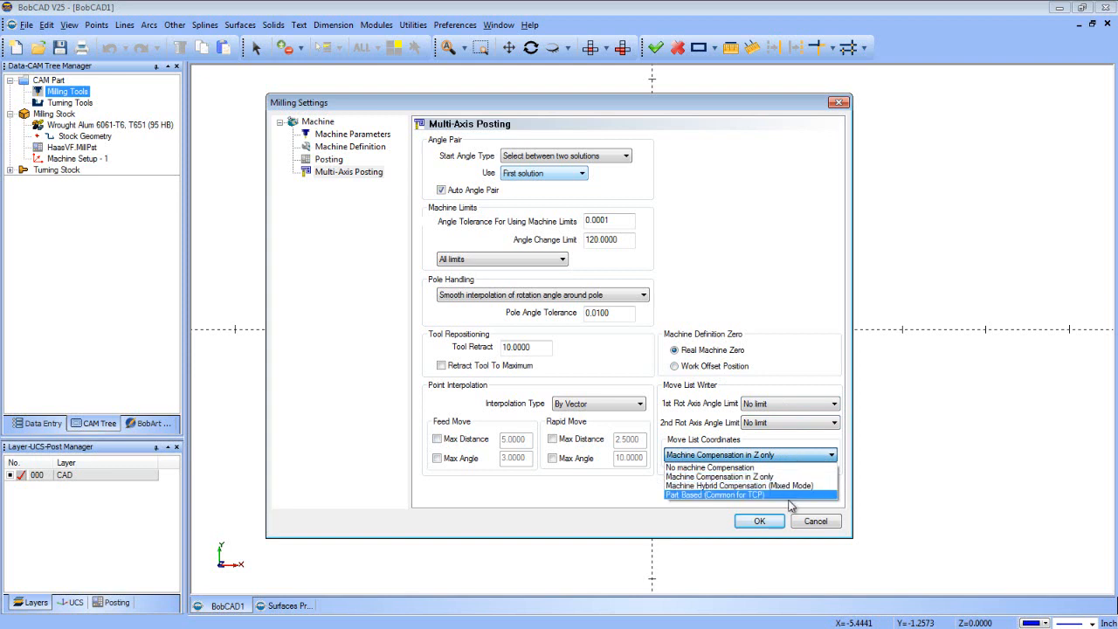
click(780, 478)
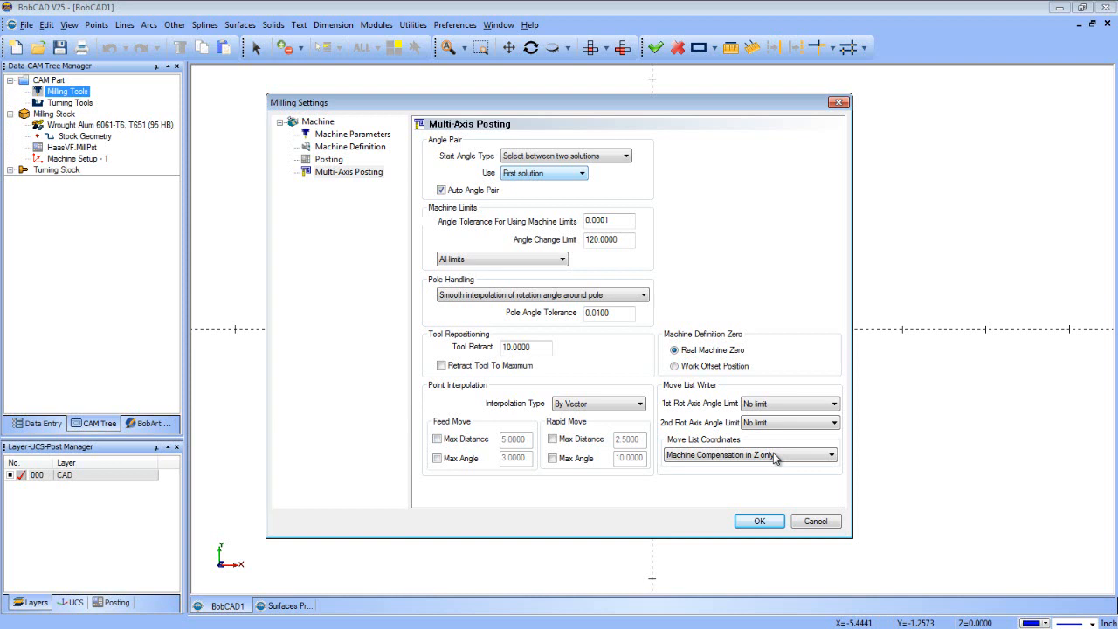
click(776, 456)
click(773, 468)
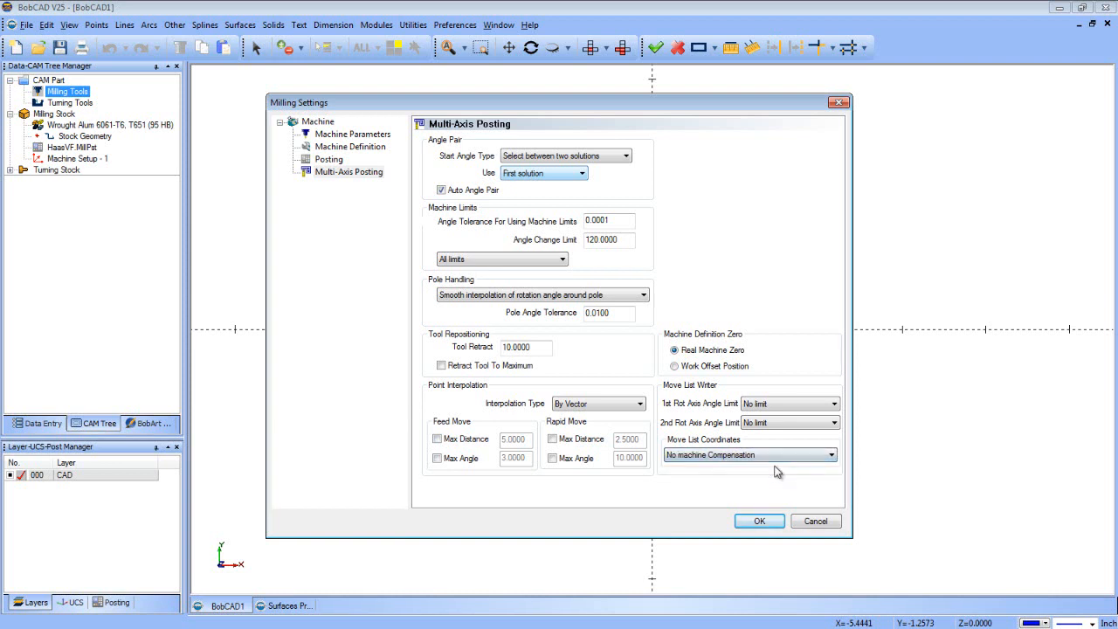
click(775, 456)
click(770, 478)
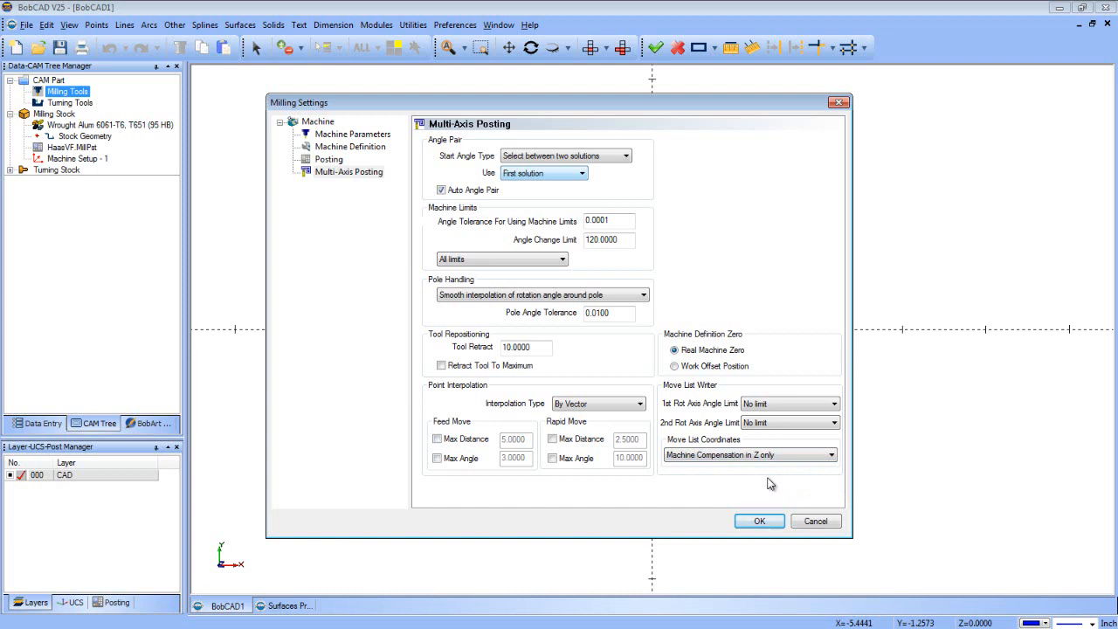
Accept the posting settings and close BobCAD1 and the Surfaces Project without saving.
click(759, 521)
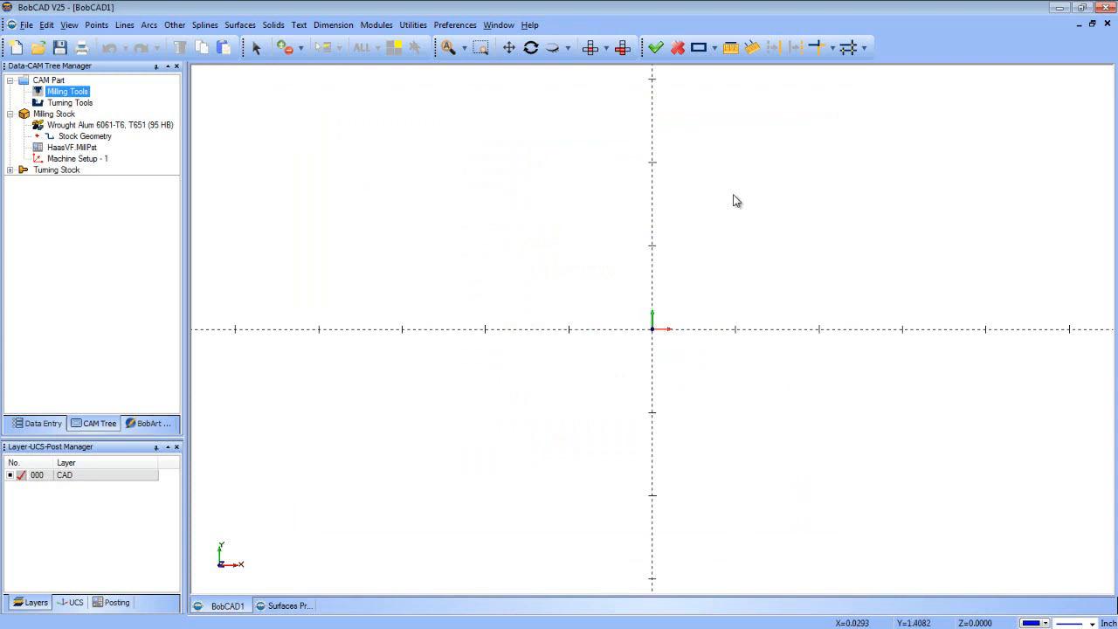
click(1105, 24)
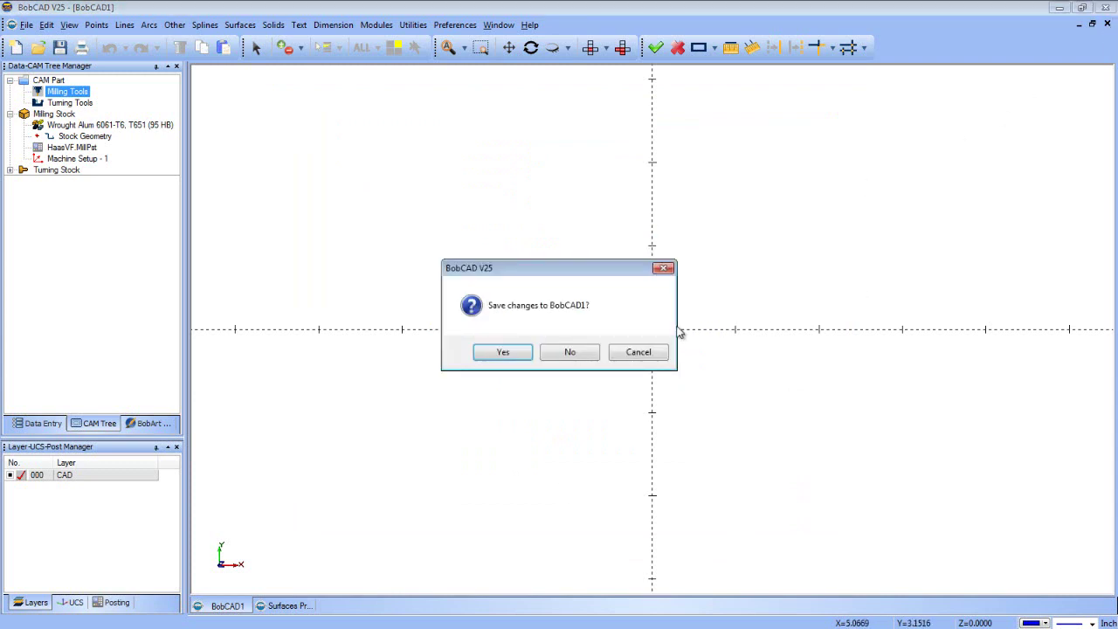
click(570, 351)
click(1105, 35)
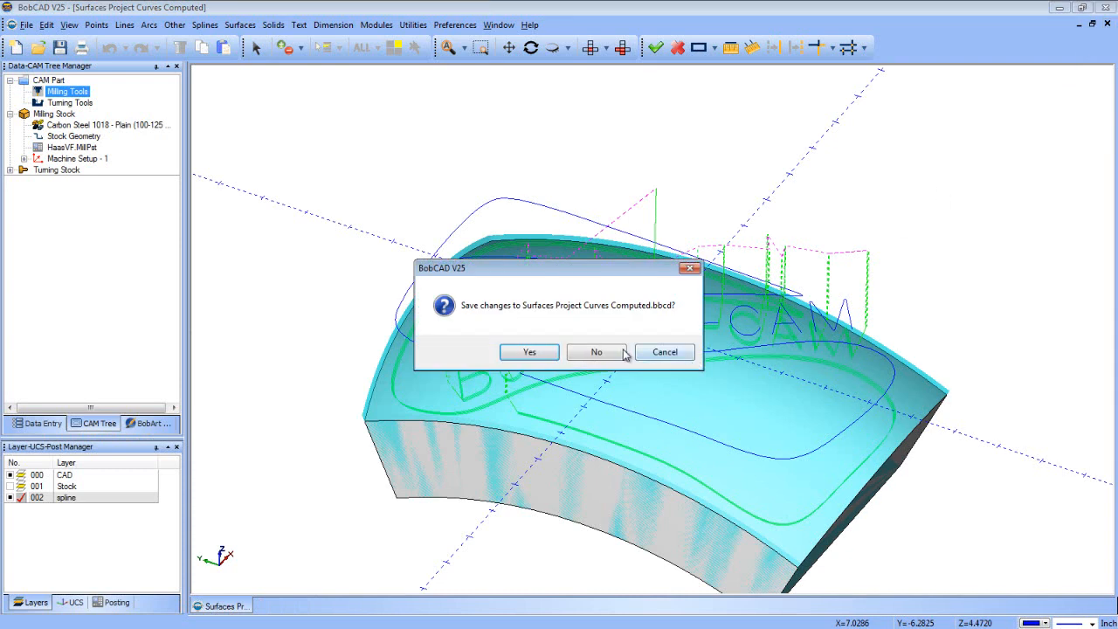
click(596, 351)
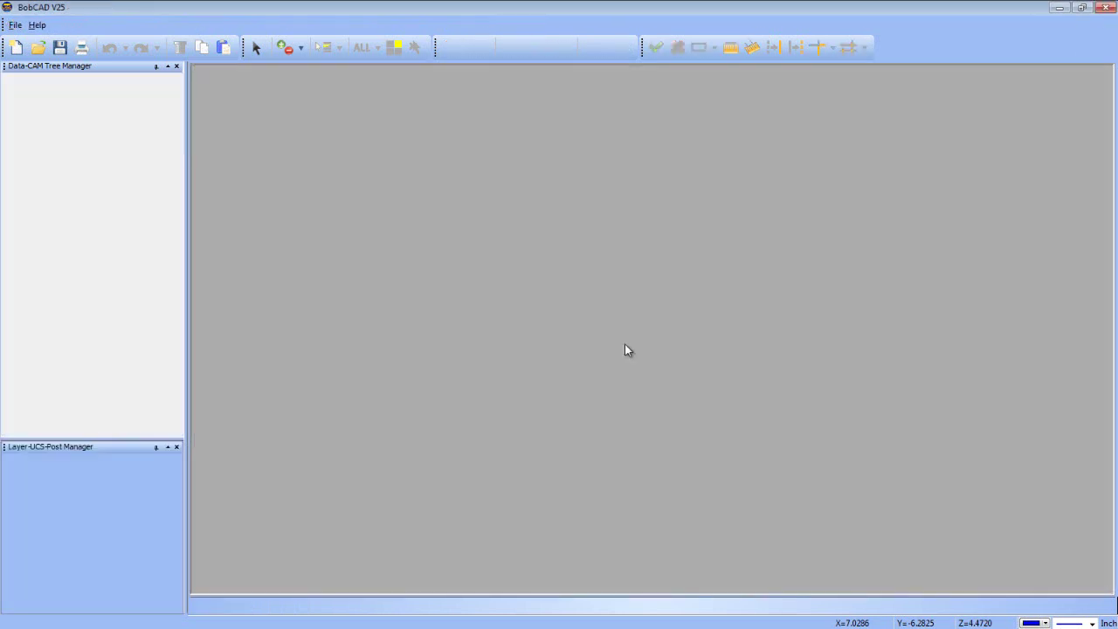
Start a new blank BobCAD2 drawing and expand its CAM Part tree.
click(17, 47)
click(99, 424)
click(49, 80)
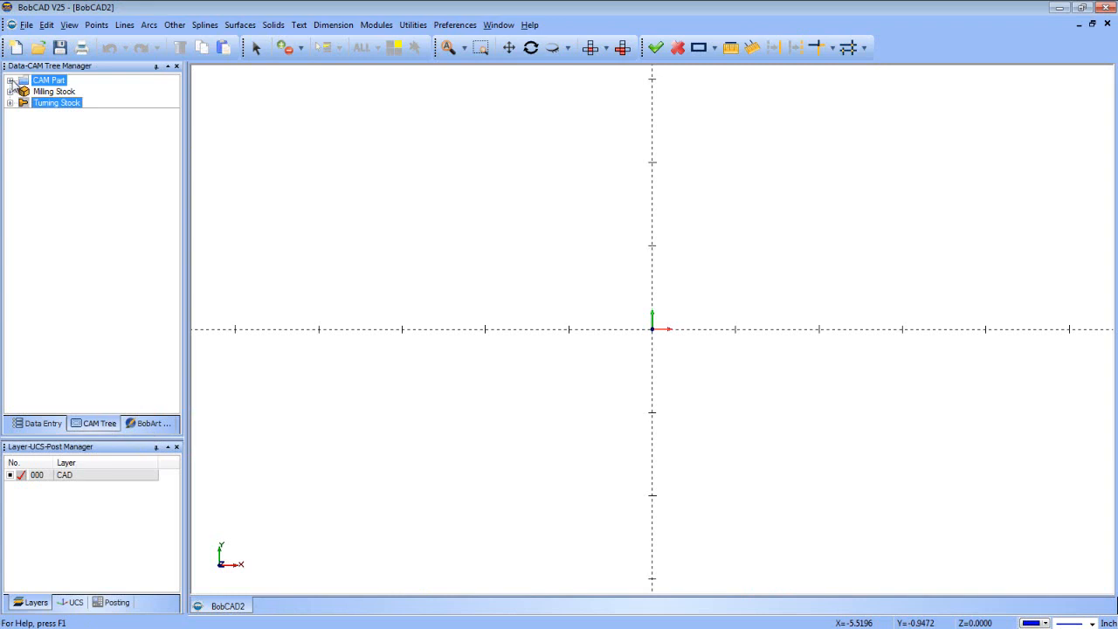
Bring up the Current Settings for the part from the Milling Tools entry.
click(11, 80)
click(67, 91)
right_click(39, 91)
mouse_move(80, 232)
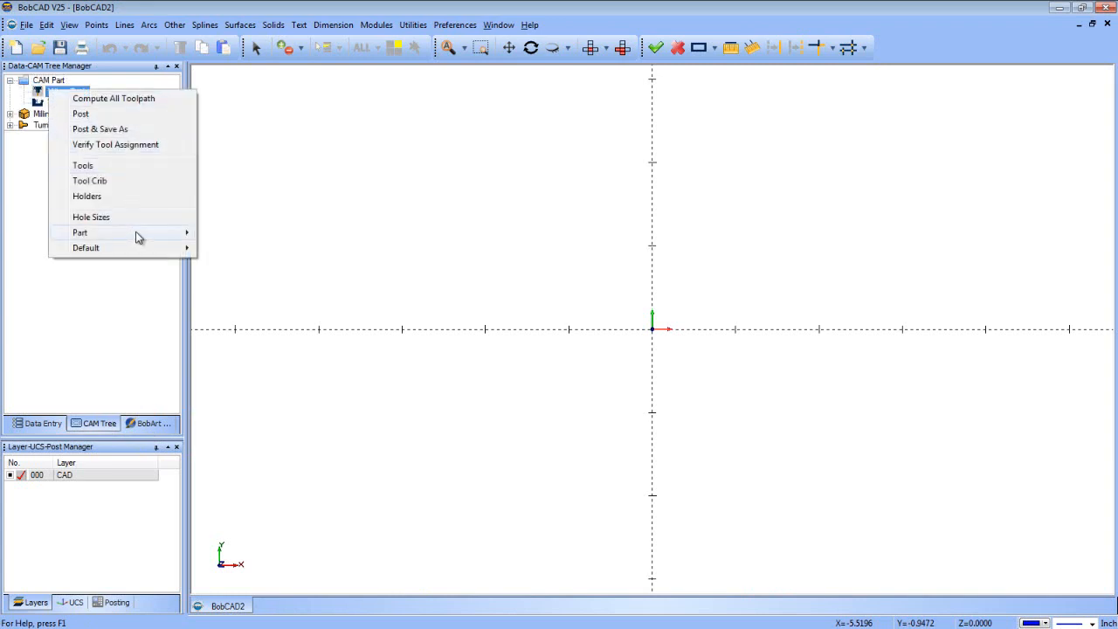
click(246, 233)
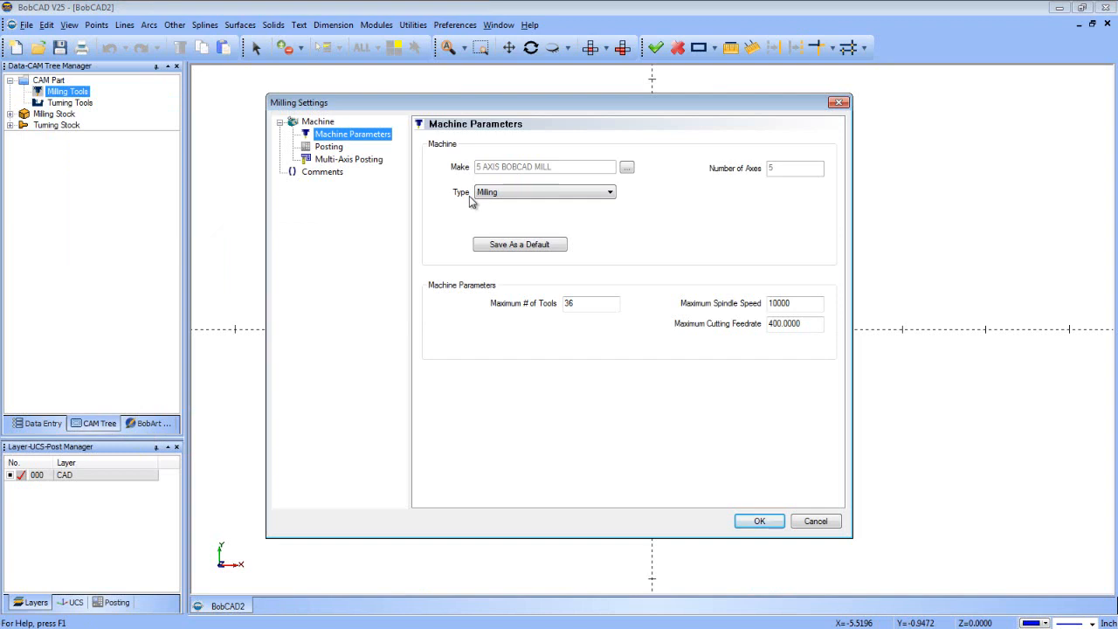
Choose BC_3x_Mill as the machine make and apply it, loading the Haas_OEM.MillPst post.
click(626, 167)
click(620, 303)
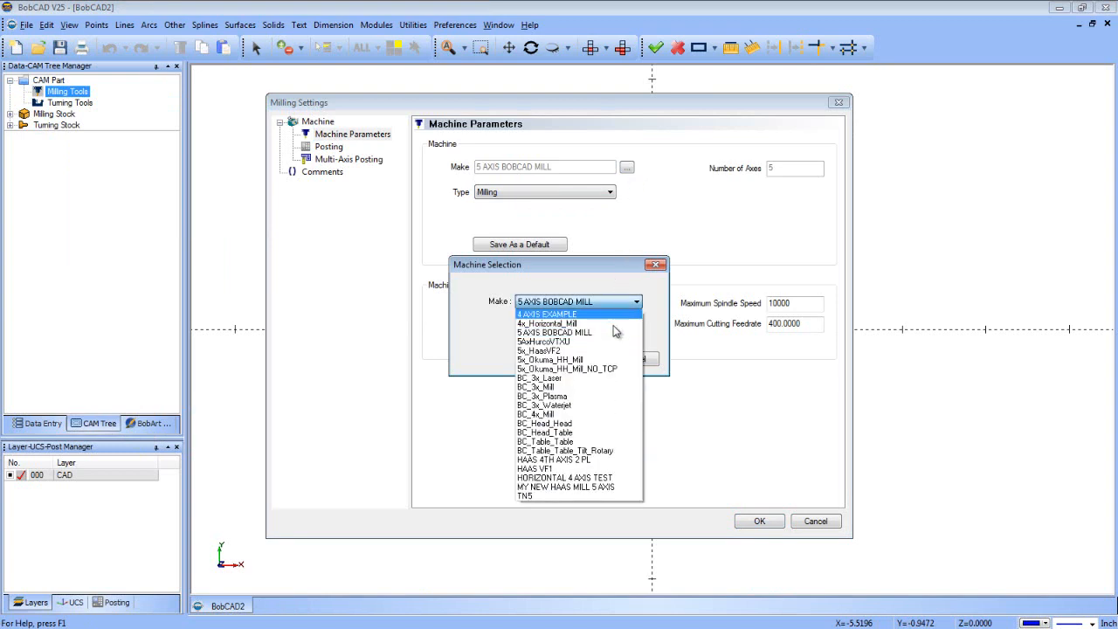
click(559, 387)
click(578, 360)
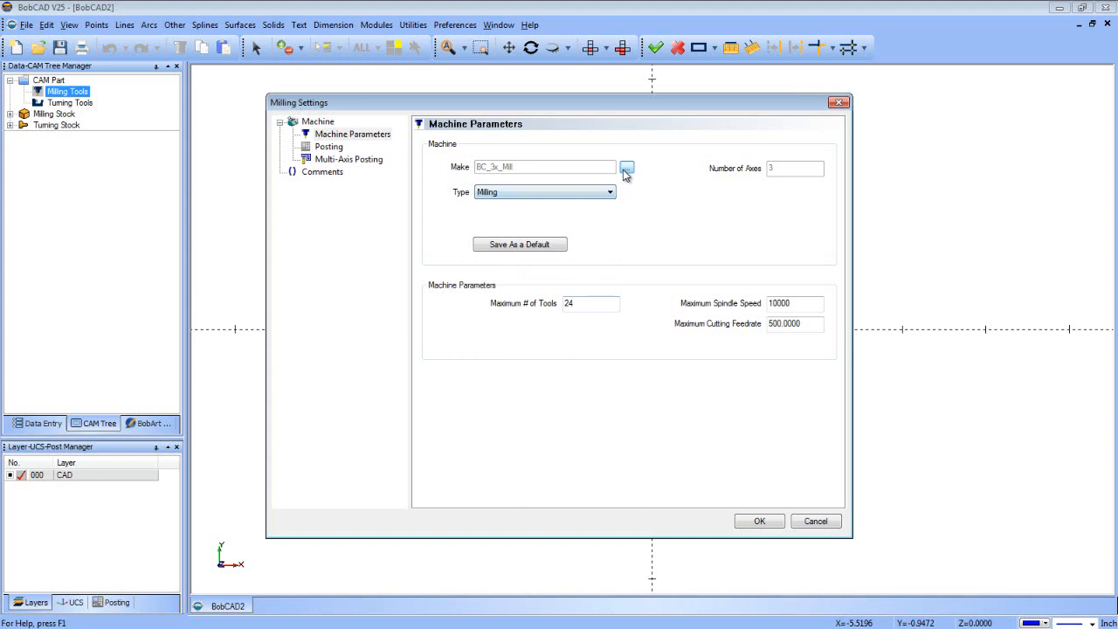
click(626, 168)
click(570, 359)
click(759, 521)
Check the Haas_OEM.MillPst post under Milling Stock, then return to Current Settings.
click(10, 114)
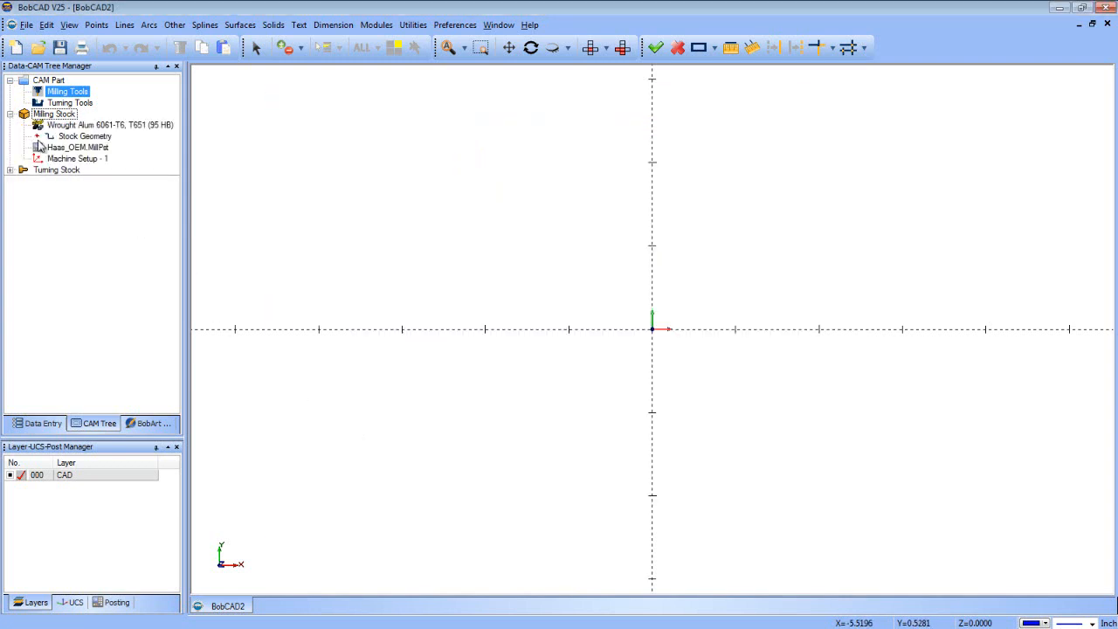
click(77, 147)
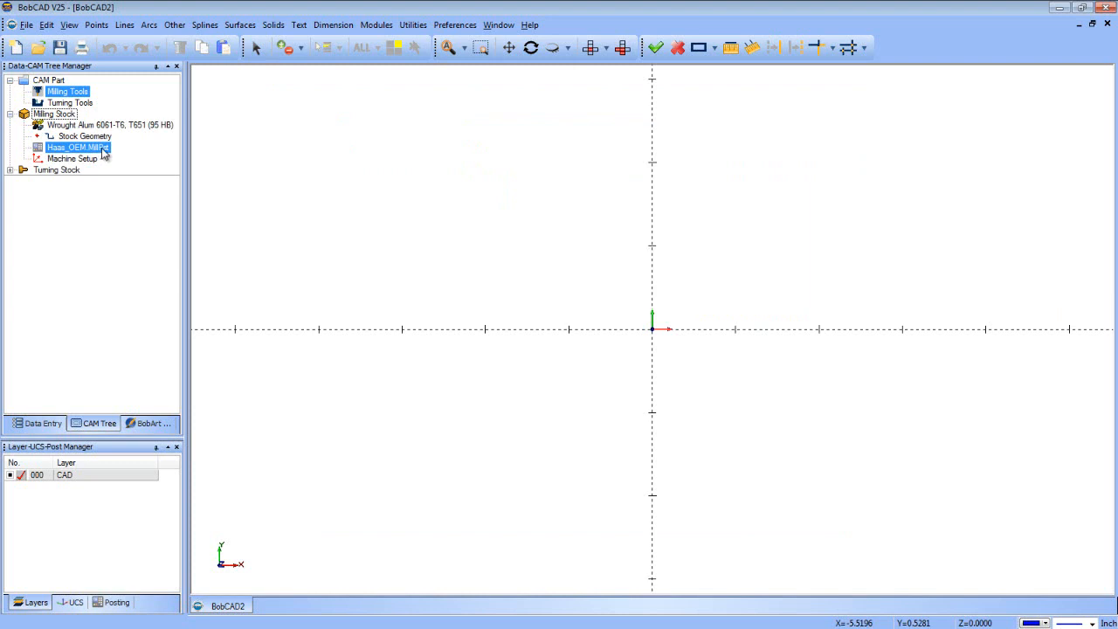
right_click(67, 92)
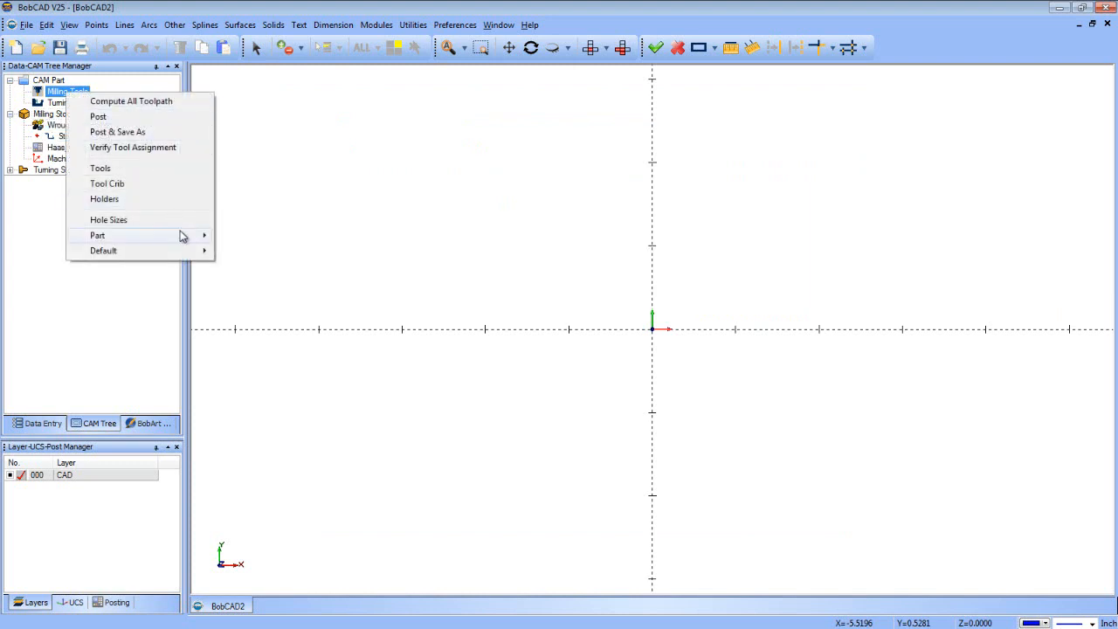
mouse_move(140, 234)
click(265, 236)
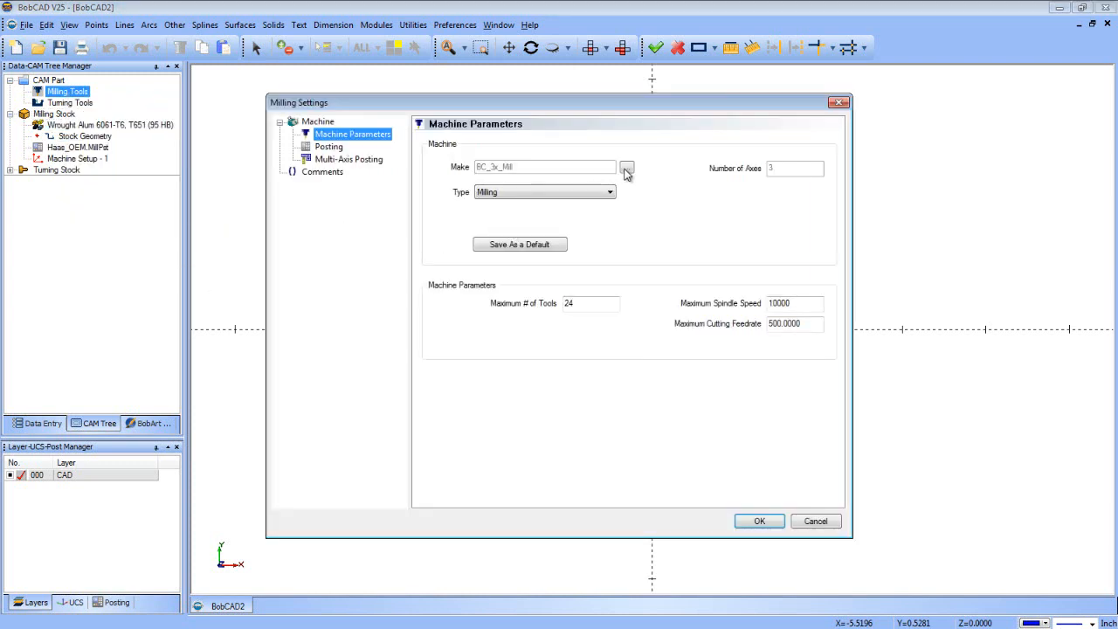
Choose 5 AXIS BOBCAD MILL as the machine make and apply it, restoring BC_Table_Table.MillPst.
click(627, 168)
click(636, 301)
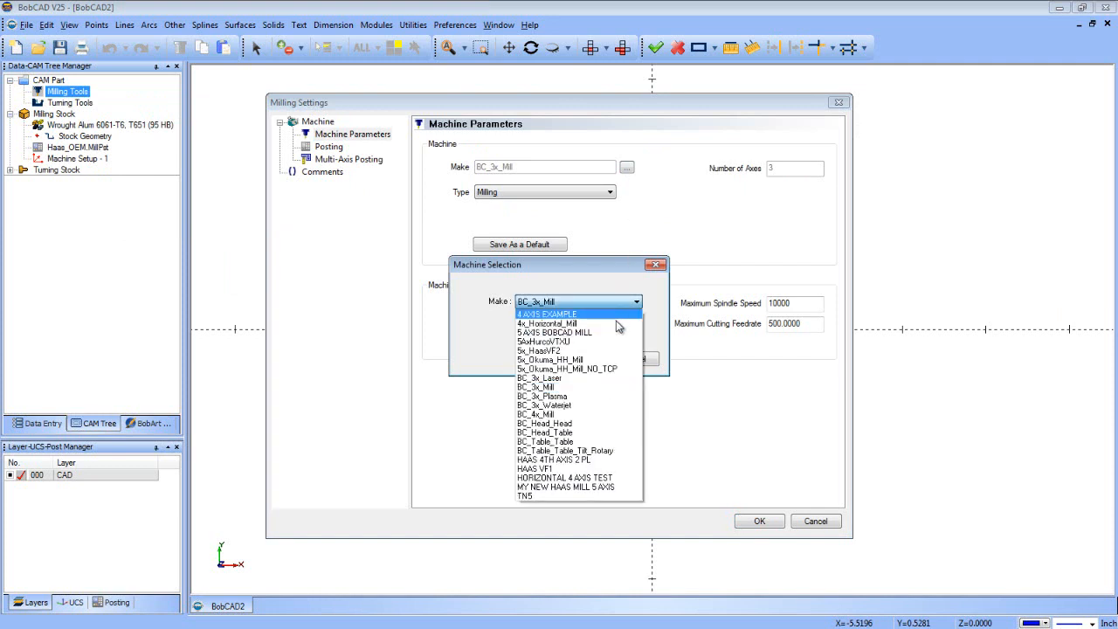
click(576, 343)
click(569, 359)
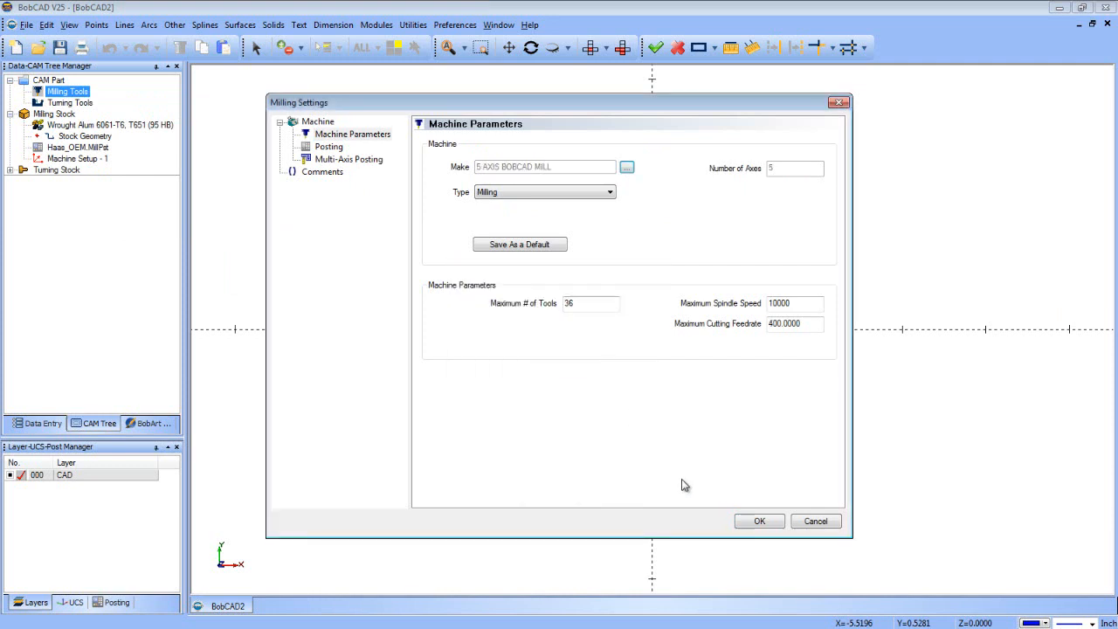
click(758, 521)
click(56, 170)
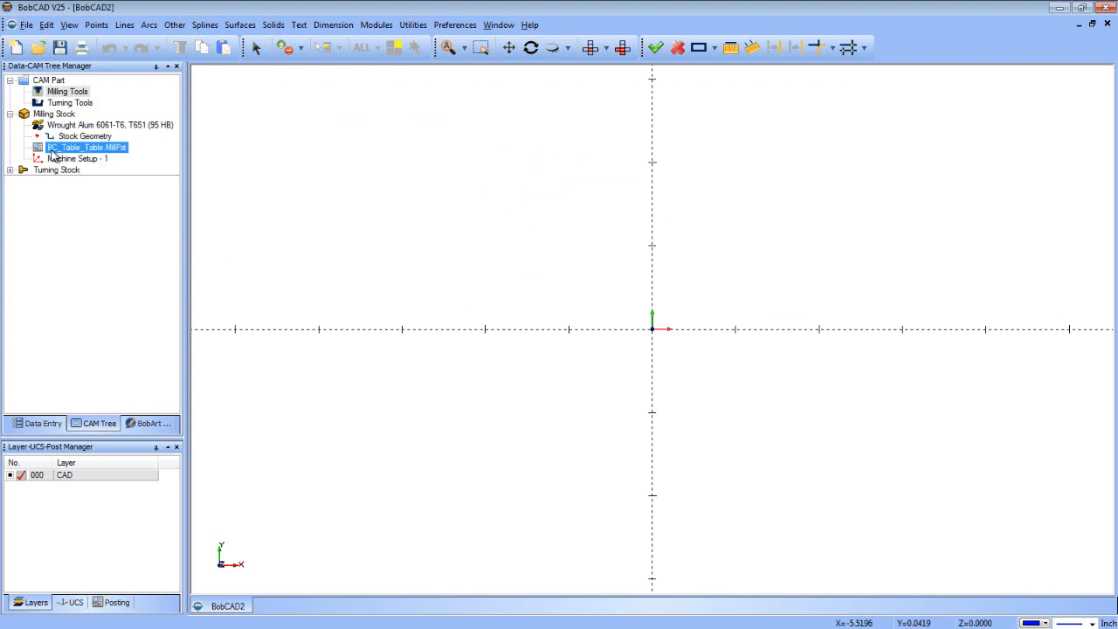